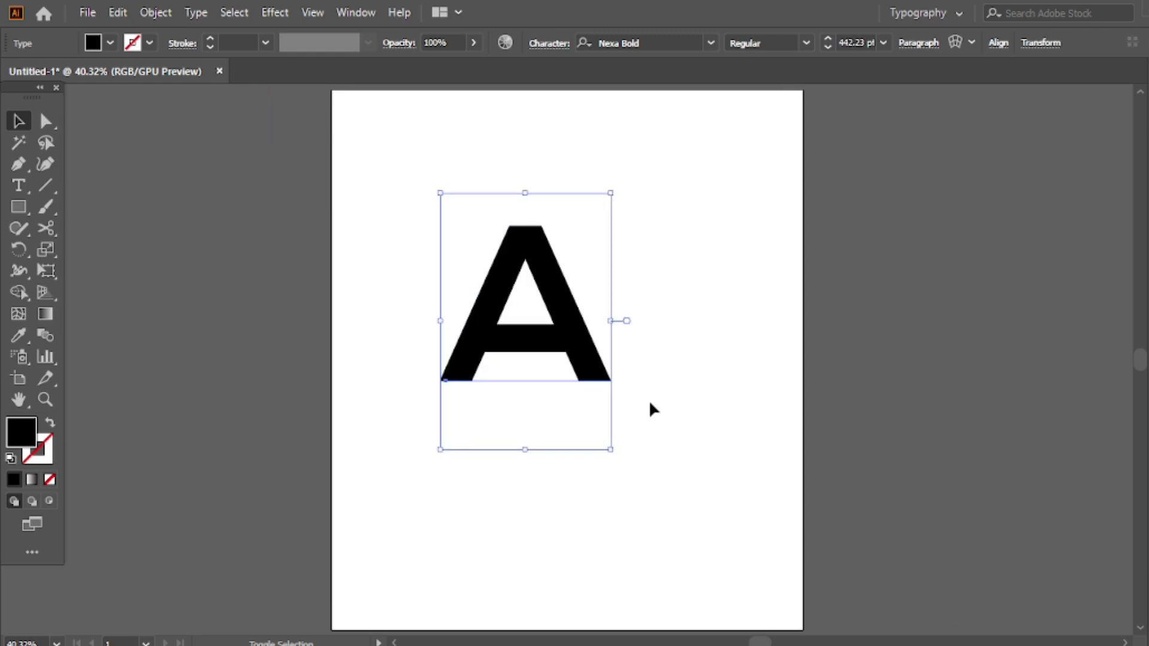
Enlarge the letter A to about 533 pt and place it near the middle of the artboard
left_click_drag(664, 505, 682, 532)
left_click_drag(630, 405, 624, 380)
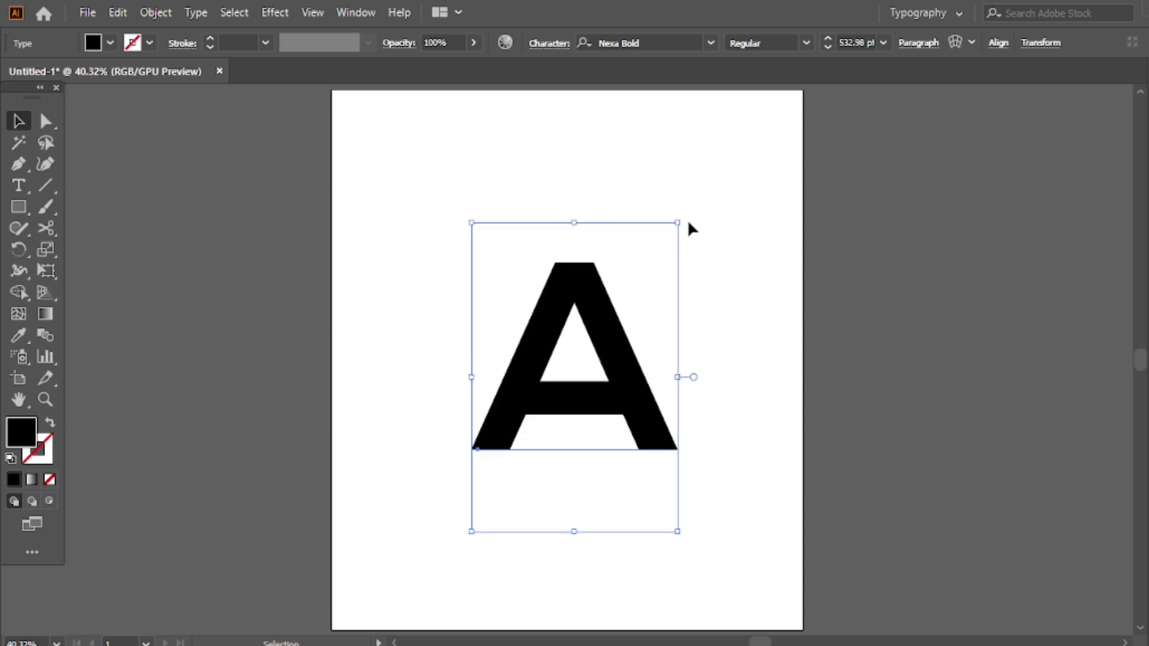
Expand the letter A into editable shapes and swap its fill and stroke colours
left_click(681, 236)
left_click_drag(677, 217, 583, 308)
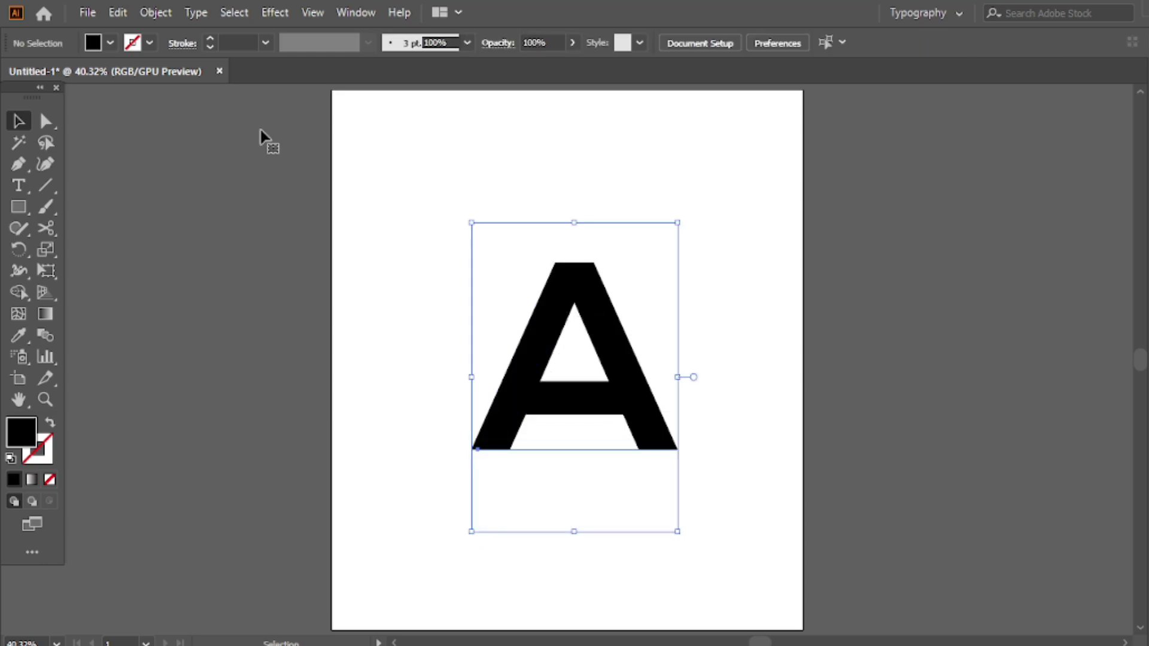
left_click(156, 12)
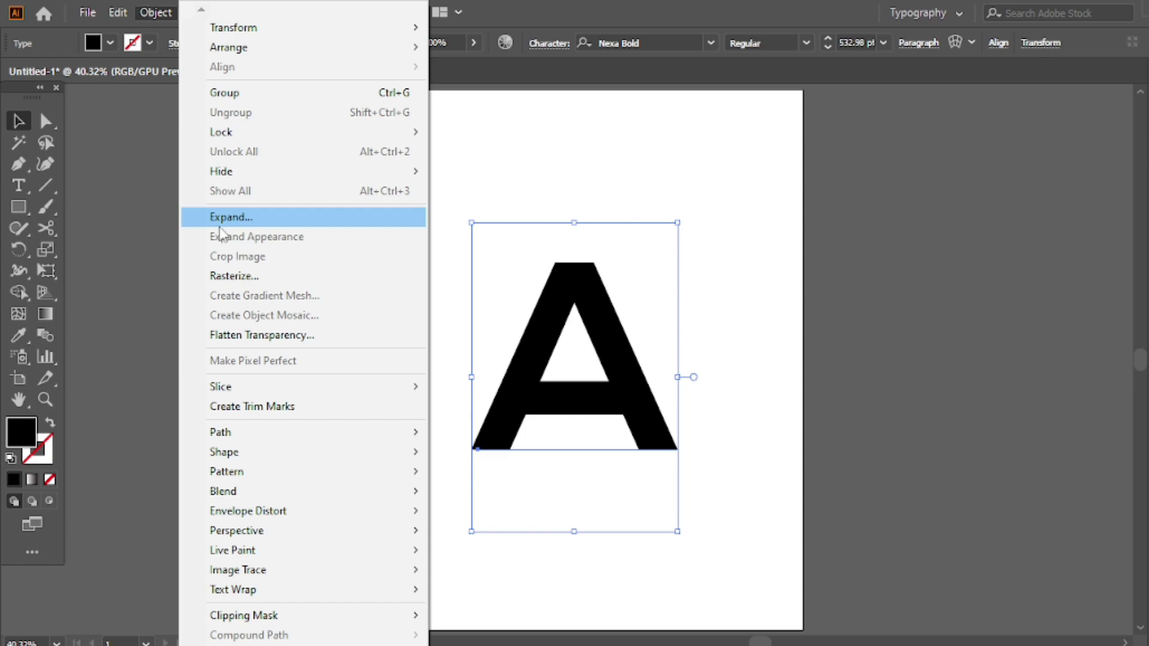
left_click(231, 218)
left_click(555, 440)
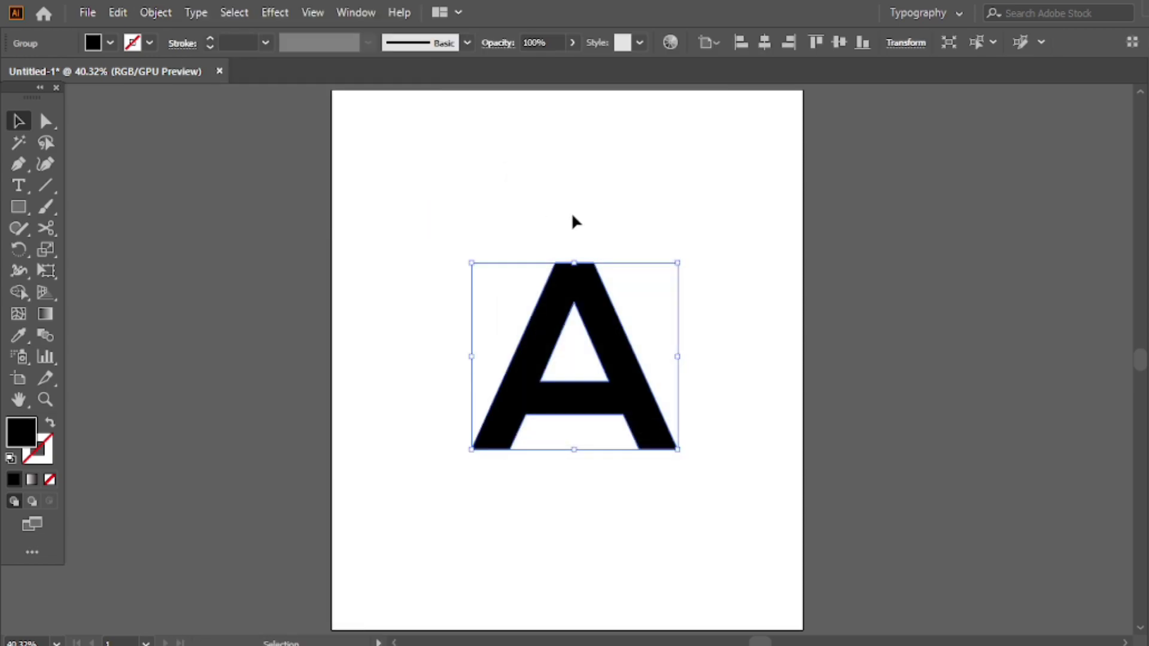
left_click(51, 422)
left_click(597, 219)
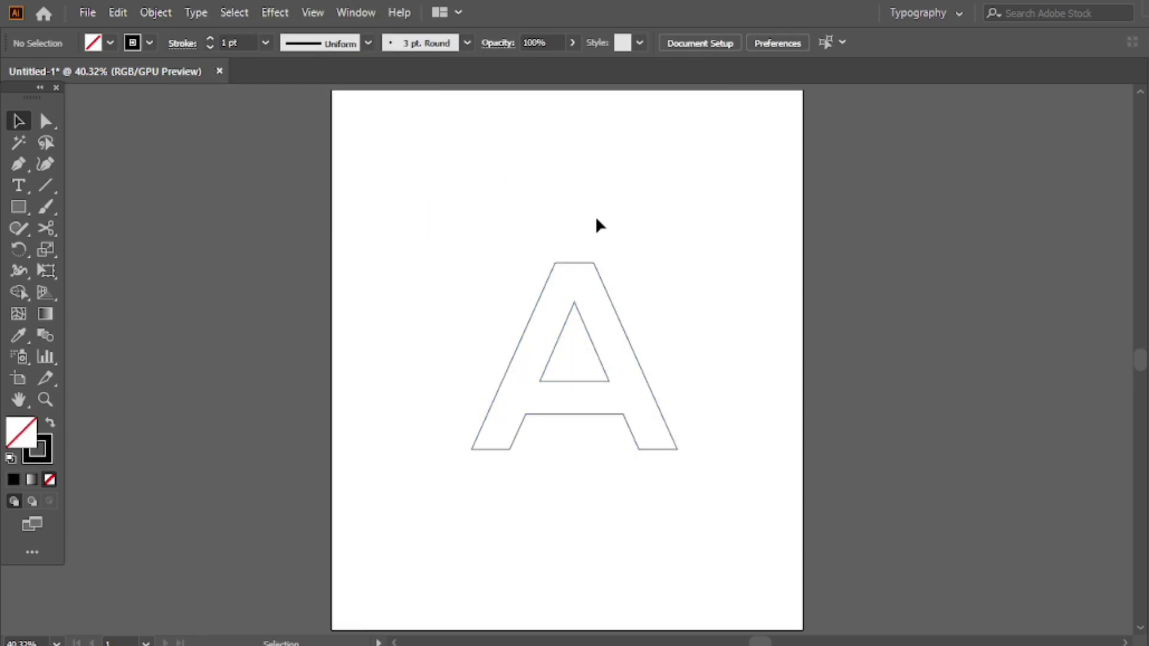
Draw a straight Pen line from the counter's lower-right corner along its right edge to a point above the letter's top
left_click(20, 172)
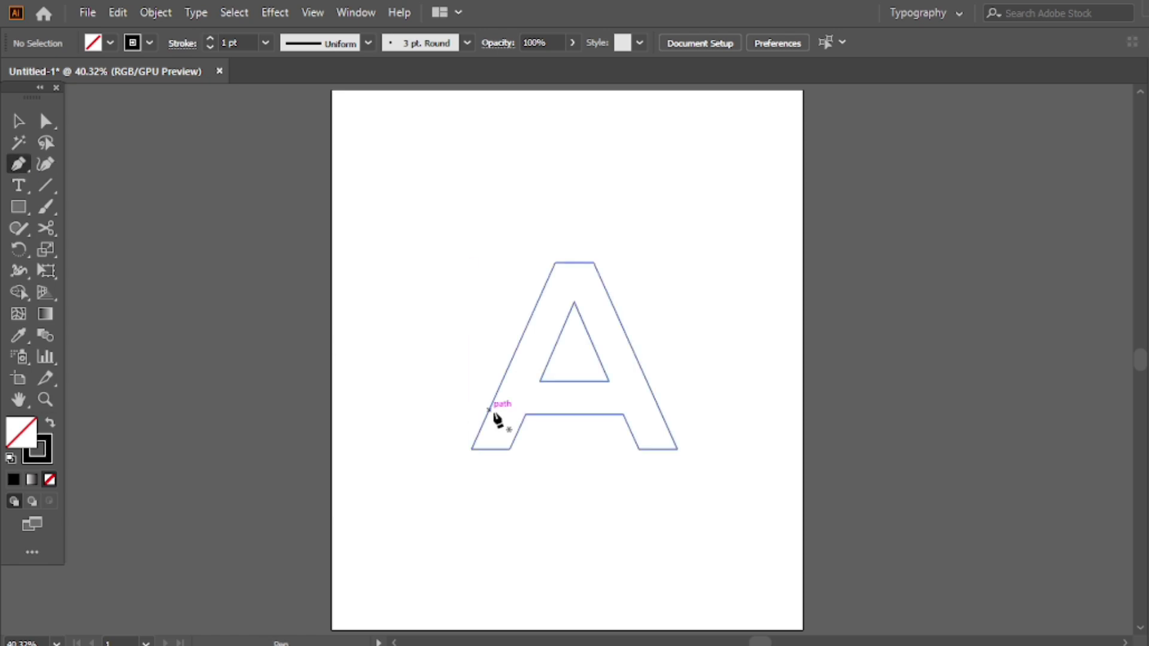
left_click(607, 380)
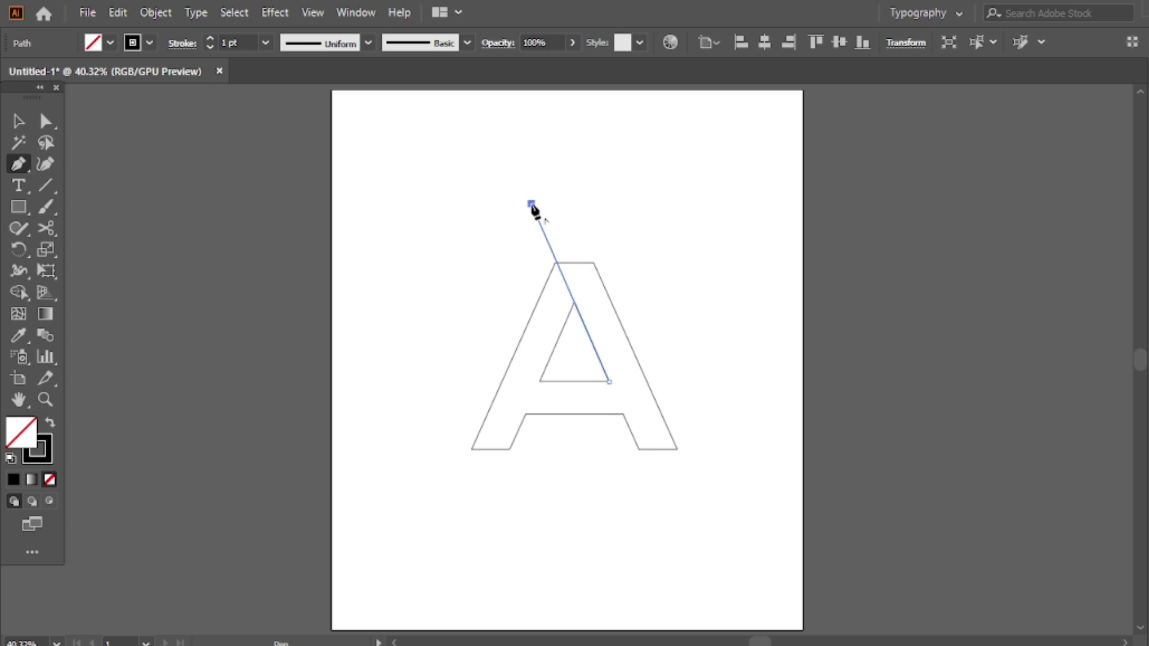
left_click(532, 205)
Set the diagonal line's stroke weight to 4 pt and convert it to a filled shape with Outline Stroke
left_click(18, 120)
left_click(443, 208)
left_click_drag(440, 196, 557, 225)
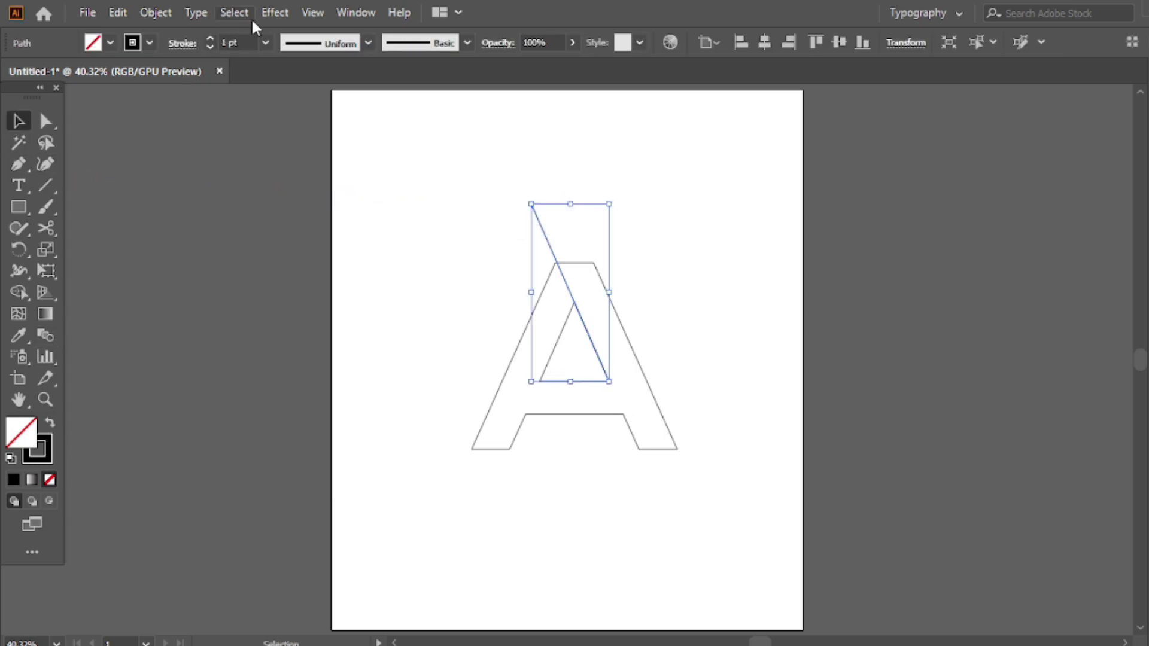
left_click(211, 39)
left_click(211, 39)
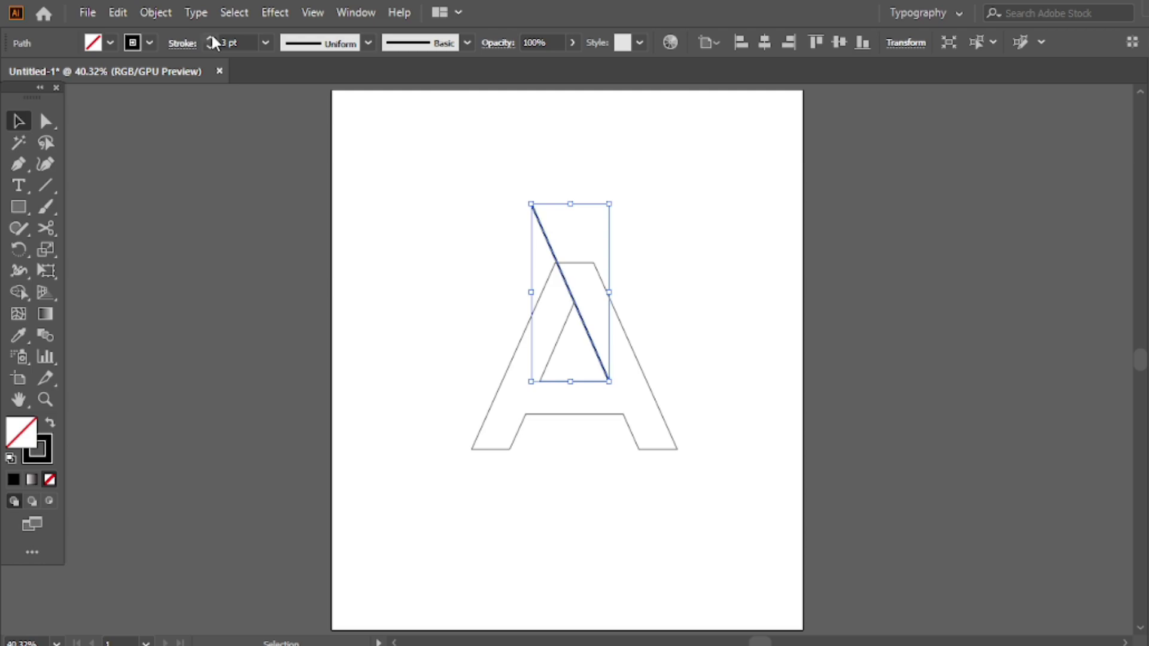
left_click(211, 39)
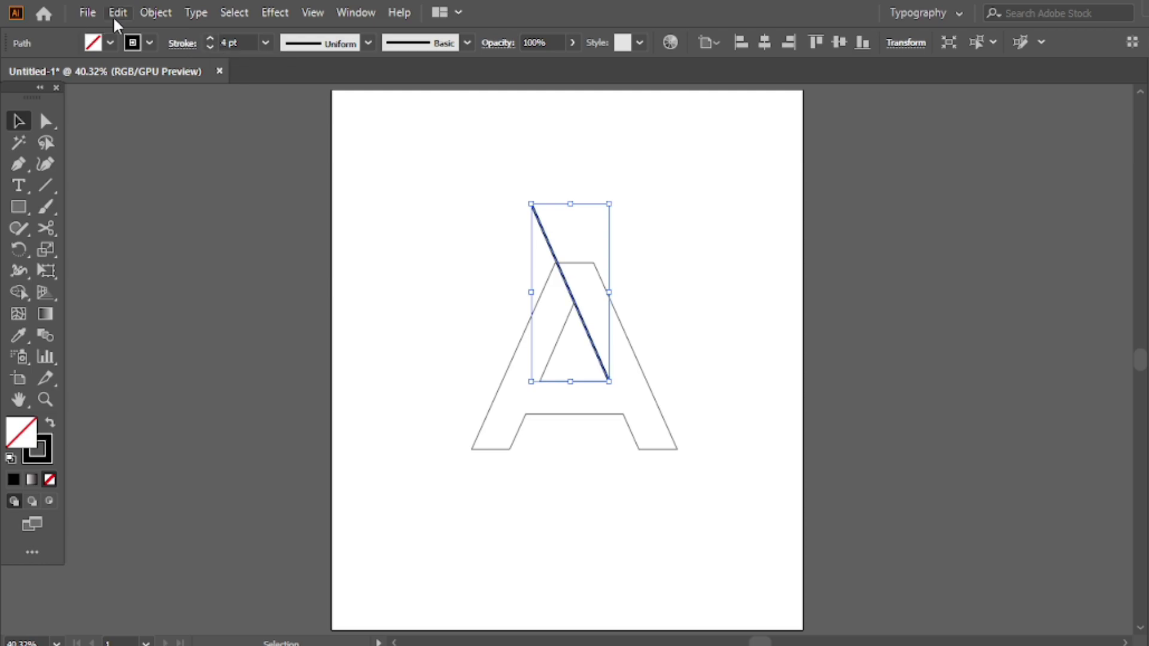
left_click(155, 12)
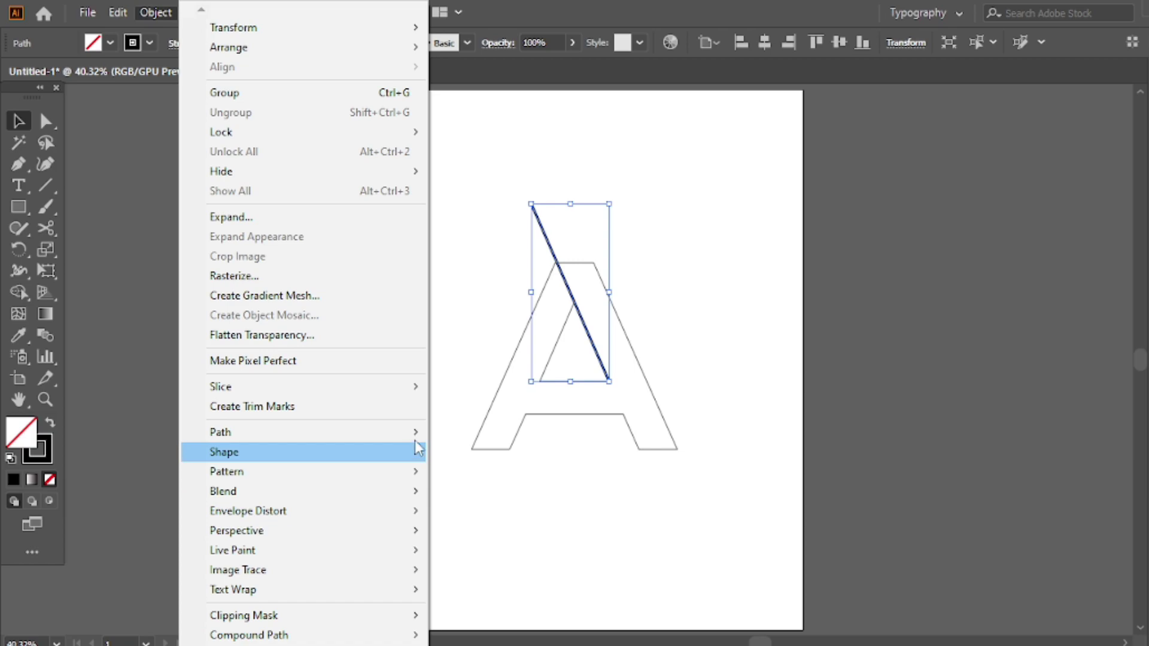
mouse_move(413, 432)
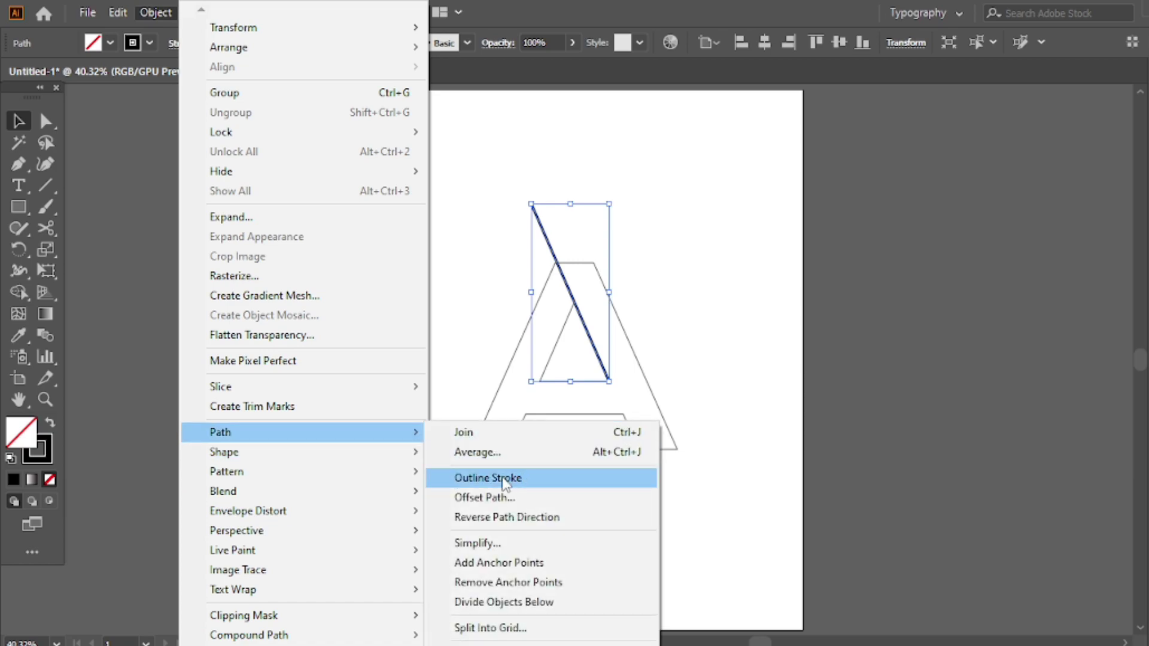
left_click(485, 477)
left_click(491, 207)
left_click_drag(490, 201, 626, 347)
left_click(155, 12)
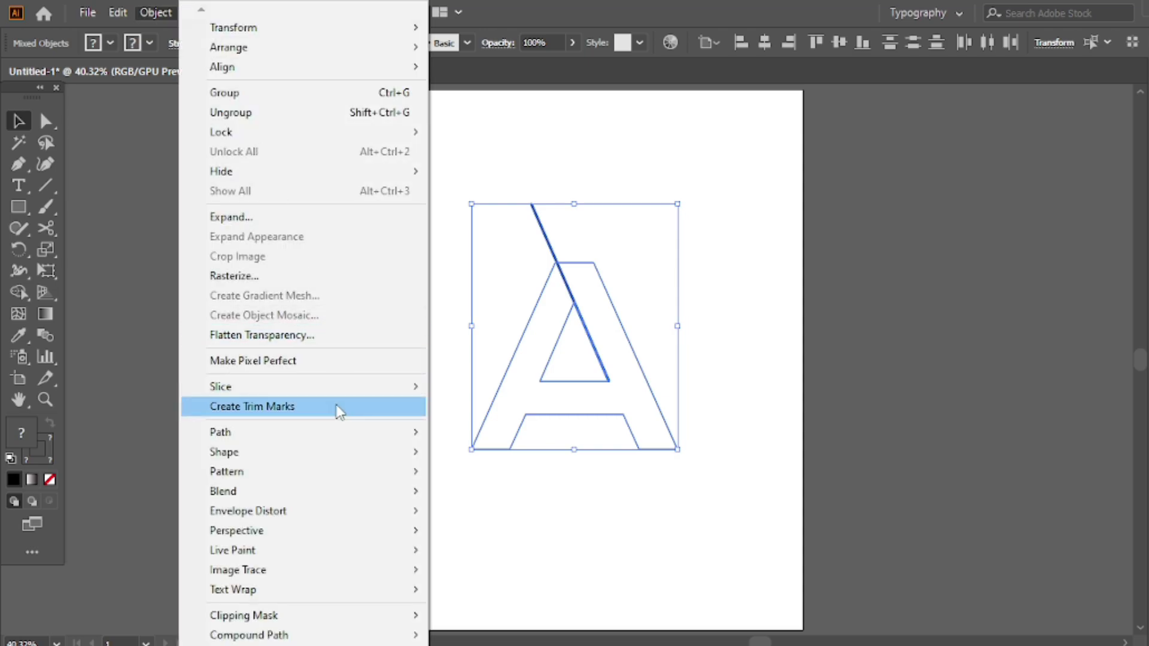
left_click(472, 253)
Apply Offset Path to the diagonal bar with a 10 pt offset, Miter joins and a miter limit of 4
left_click_drag(477, 166, 535, 222)
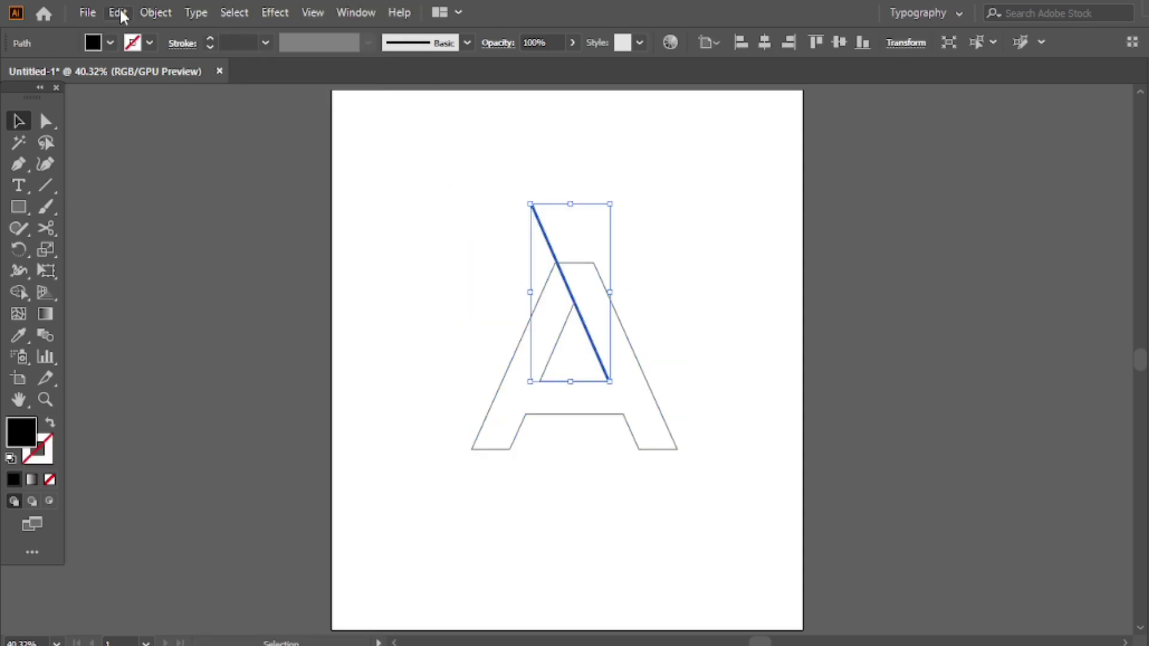
left_click(155, 12)
mouse_move(358, 435)
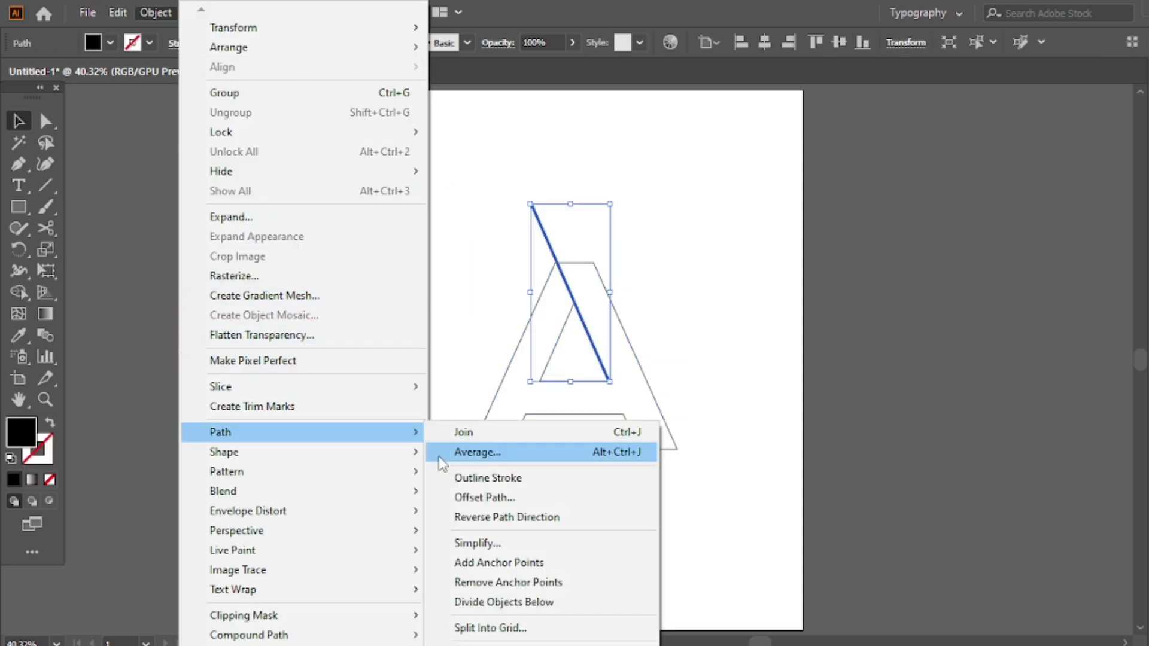
left_click(479, 498)
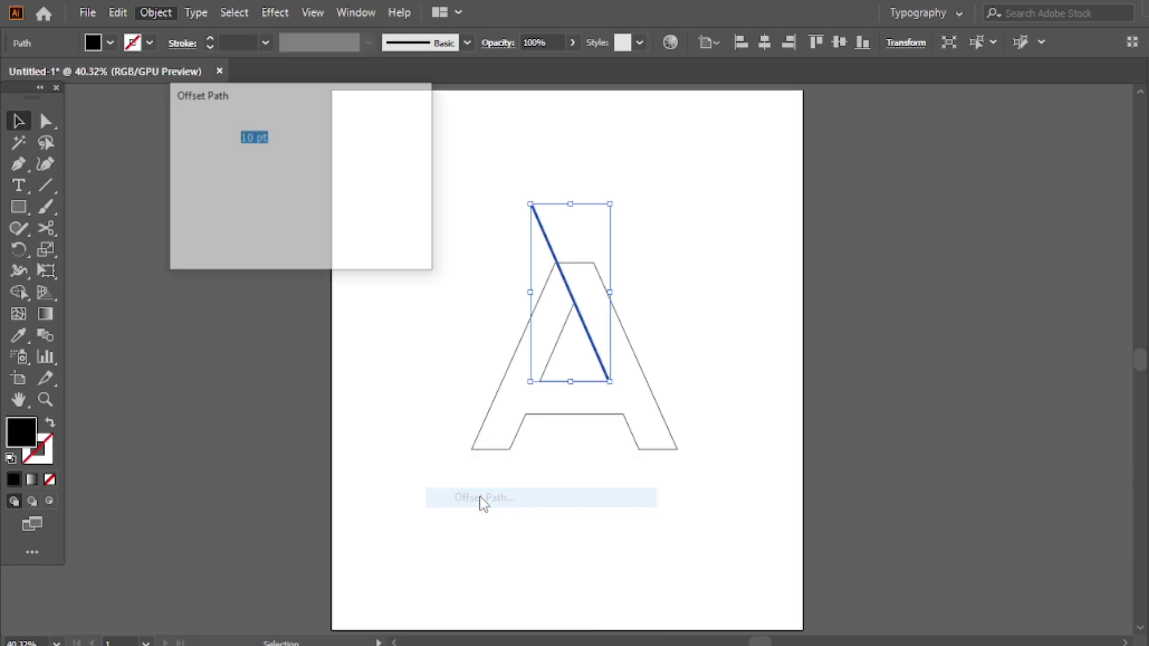
left_click(226, 233)
left_click_drag(256, 110, 278, 102)
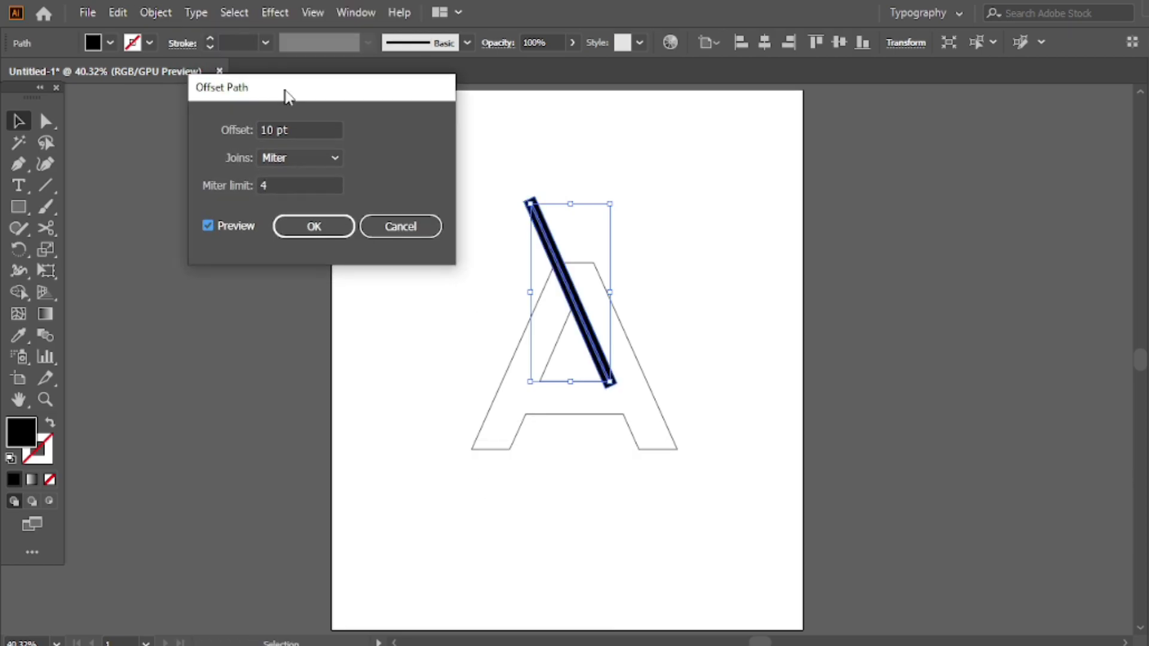
left_click(303, 233)
Select the letter and bars, and remove the bar pieces inside the counter, along the diagonal gap and above the letter with Shape Builder
left_click(490, 245)
left_click_drag(459, 192, 693, 461)
scroll(630, 377, "up", 2)
scroll(627, 371, "up", 1)
scroll(448, 347, "up", 1)
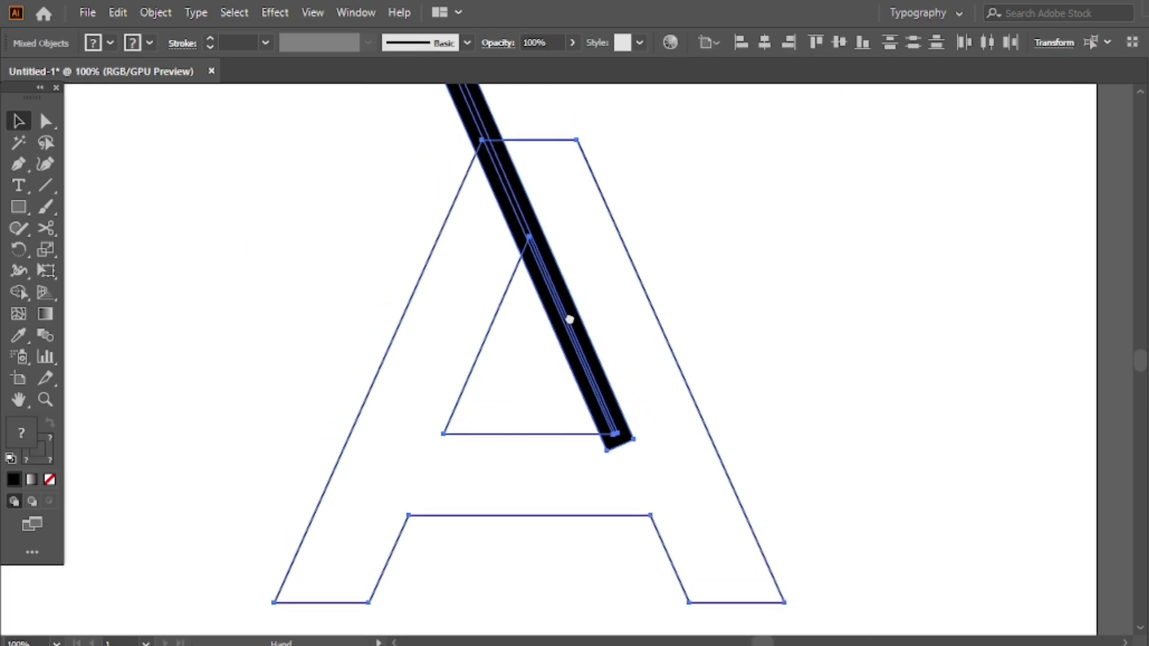
left_click(18, 292)
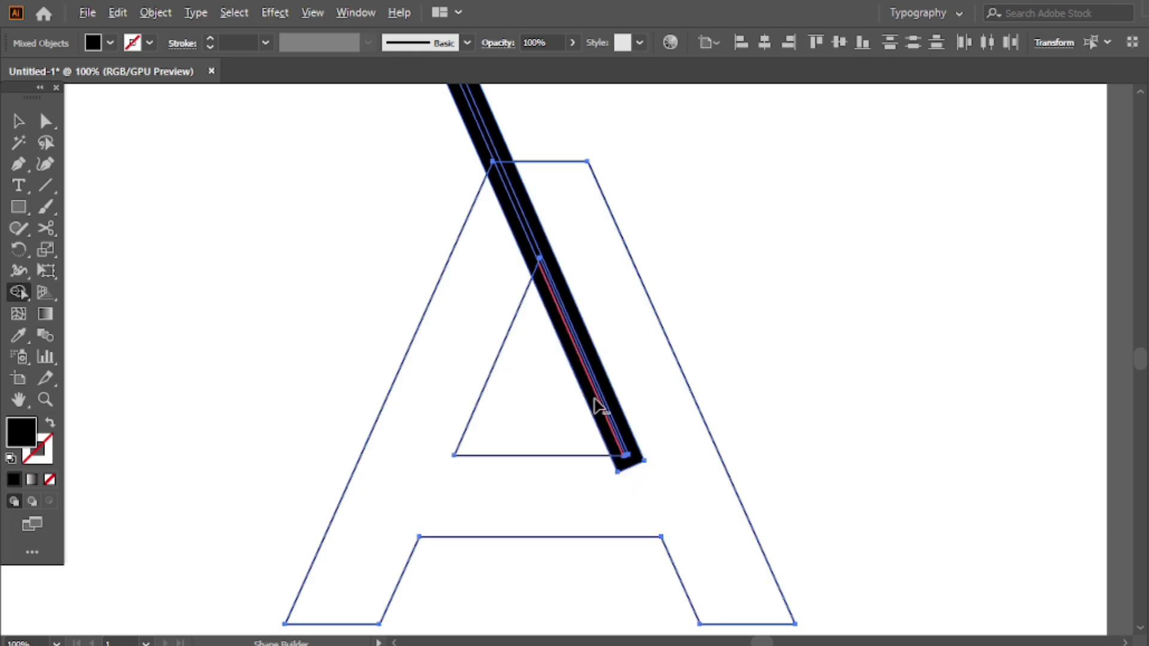
left_click(592, 405)
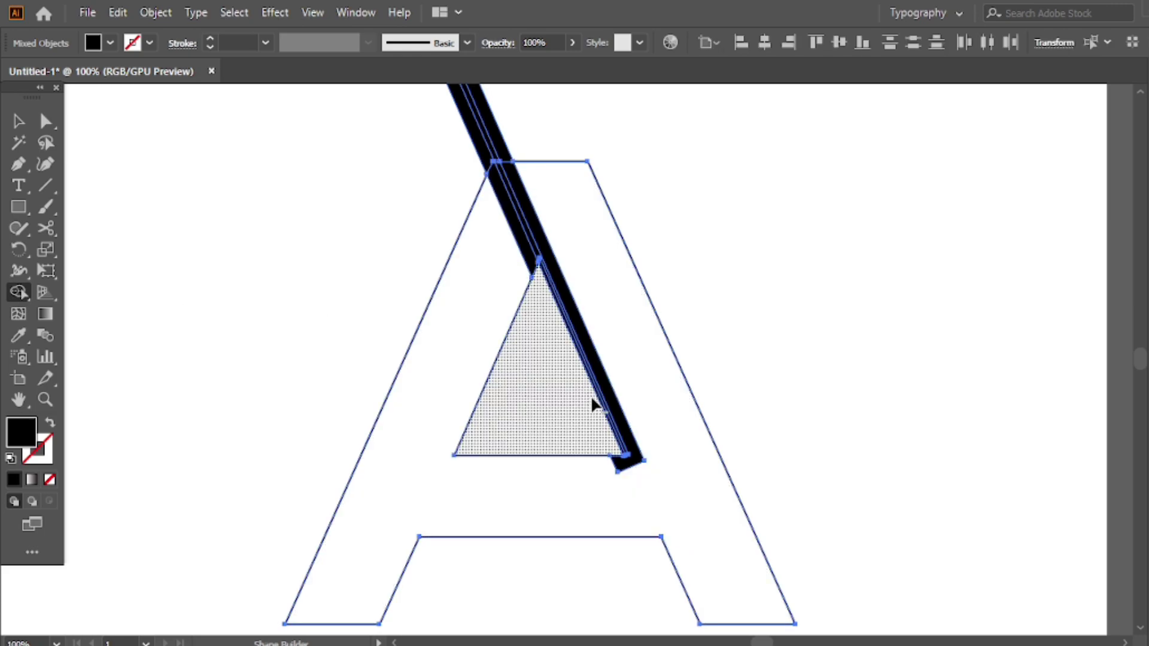
left_click(521, 235)
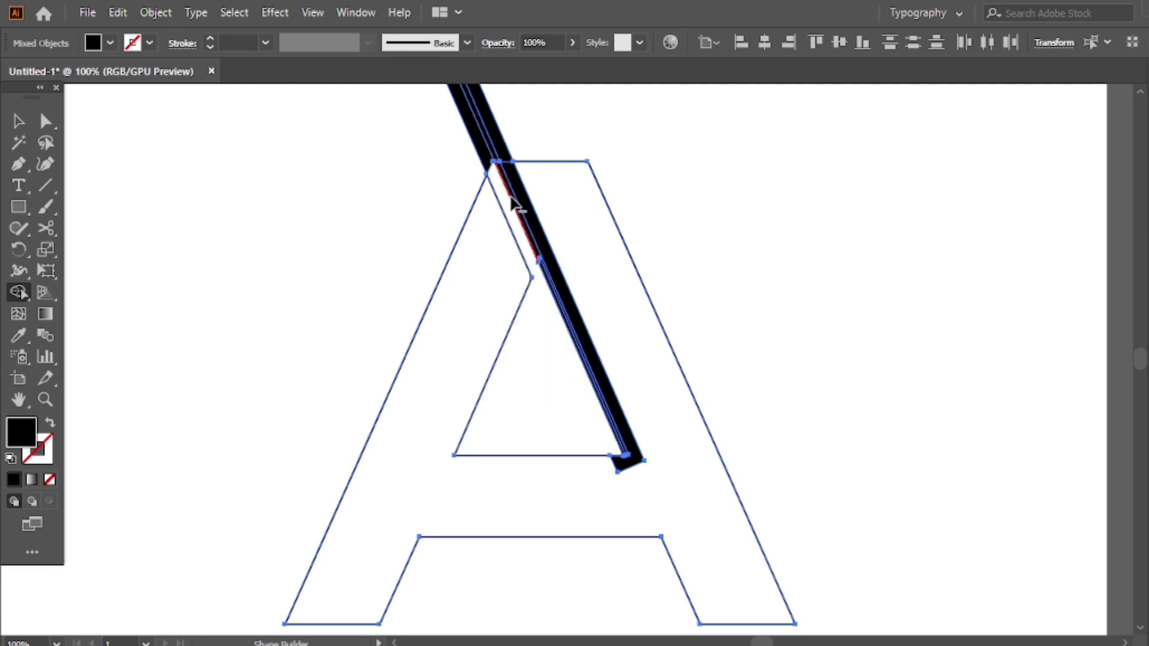
left_click(513, 204, "alt")
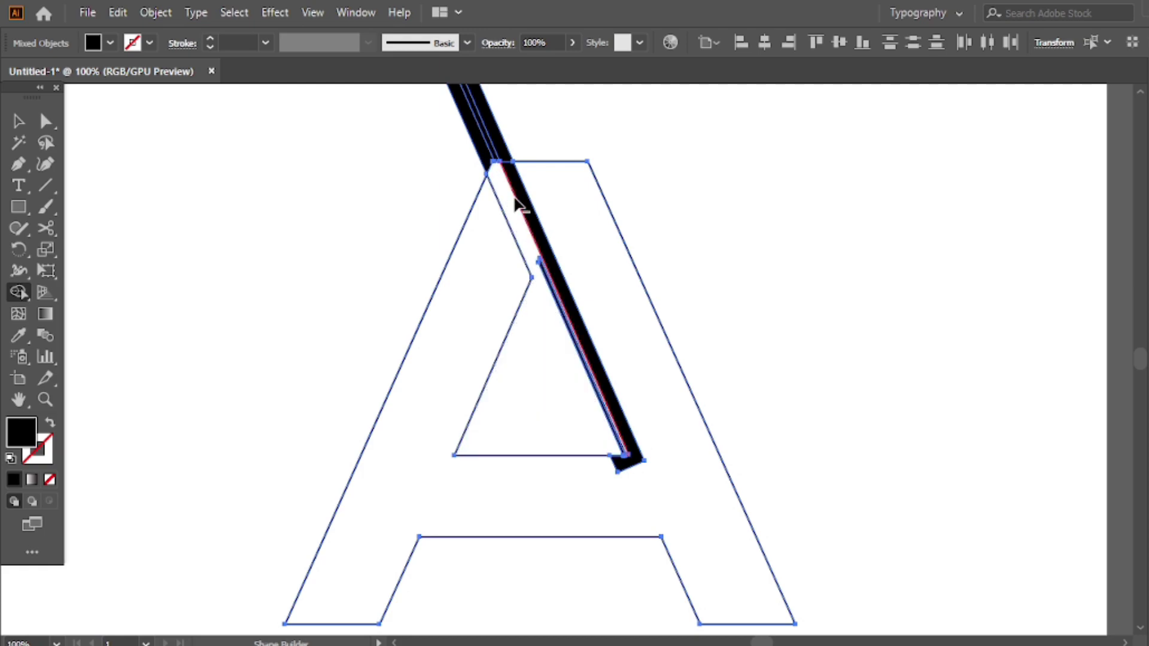
left_click(484, 153, "alt")
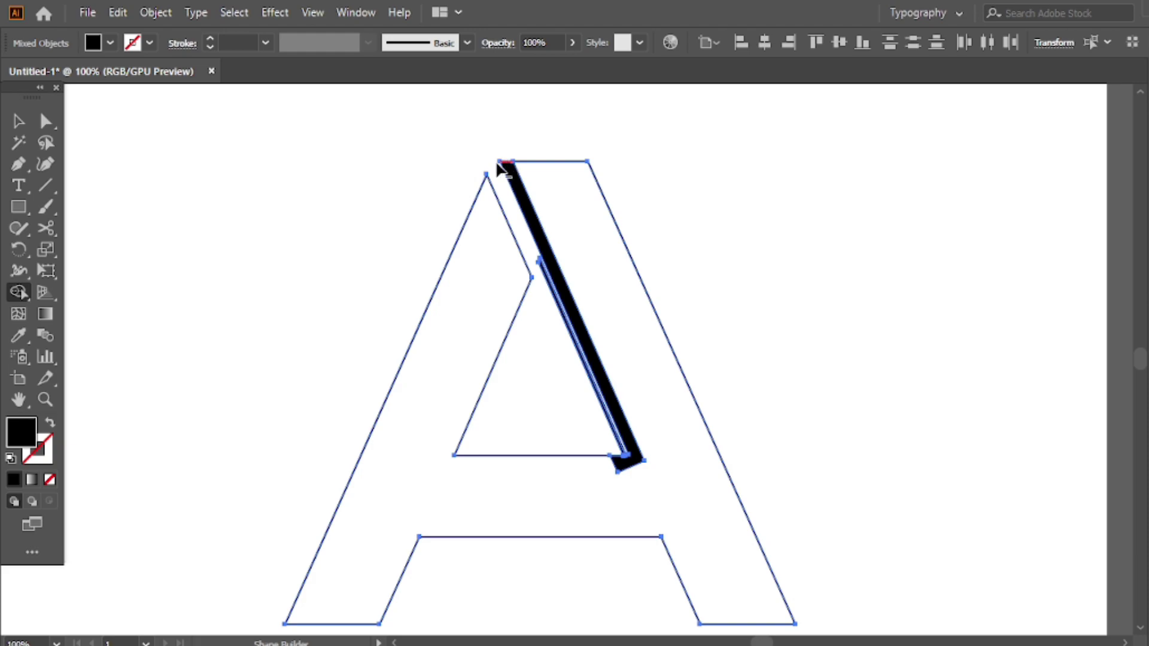
Merge the remaining diagonal strip and its lower end into the body of the letter A with Shape Builder, keeping the narrow gap
left_click(518, 207, "alt")
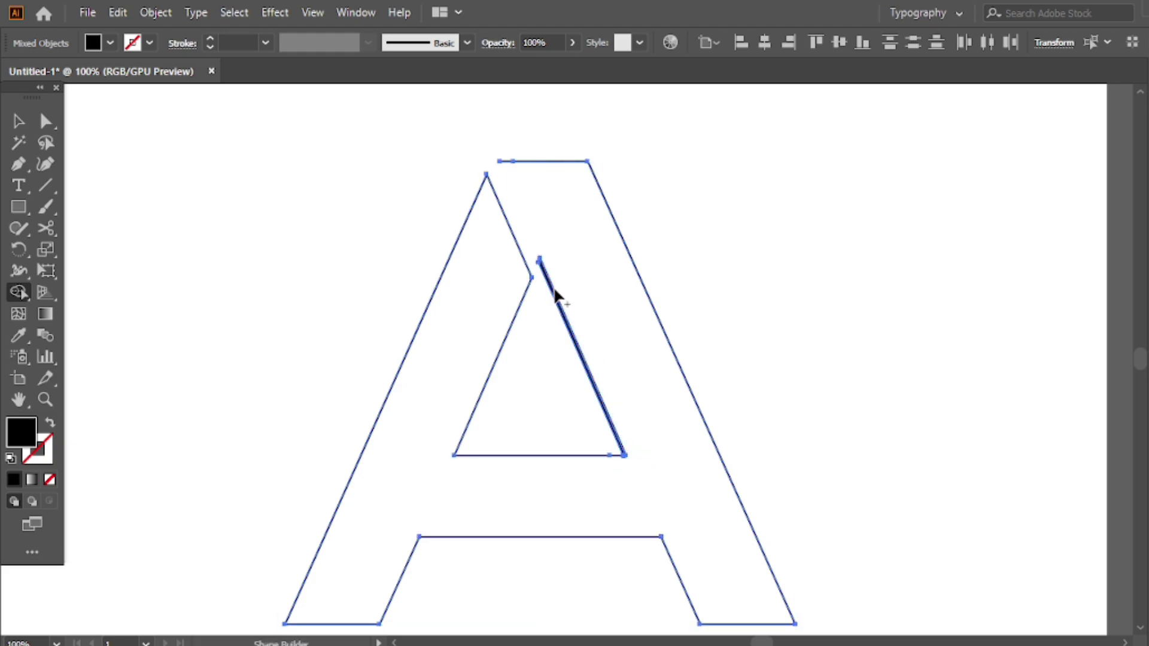
key("ctrl+z")
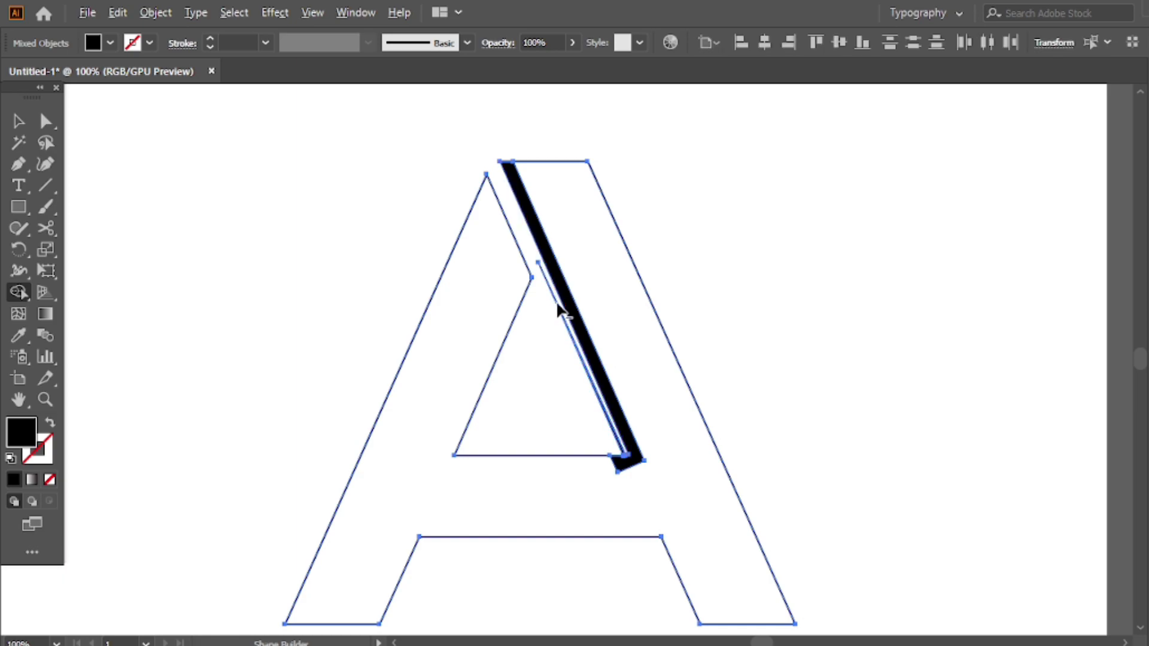
left_click_drag(626, 467, 623, 479)
scroll(616, 413, "down", 3)
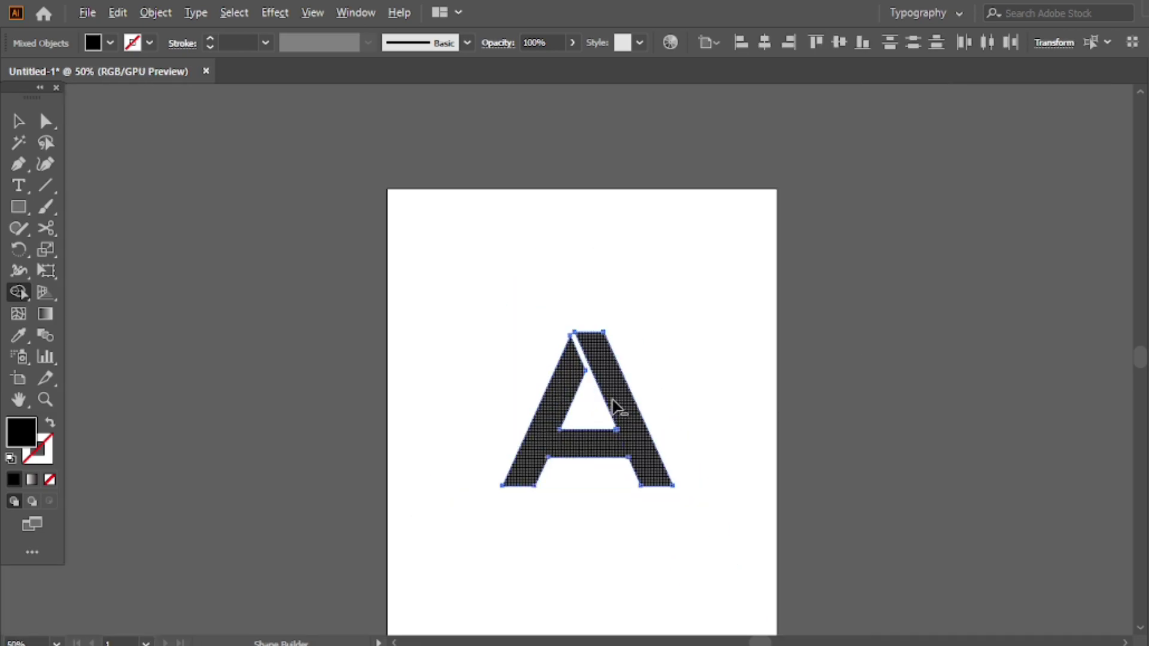
key("v")
left_click(550, 348)
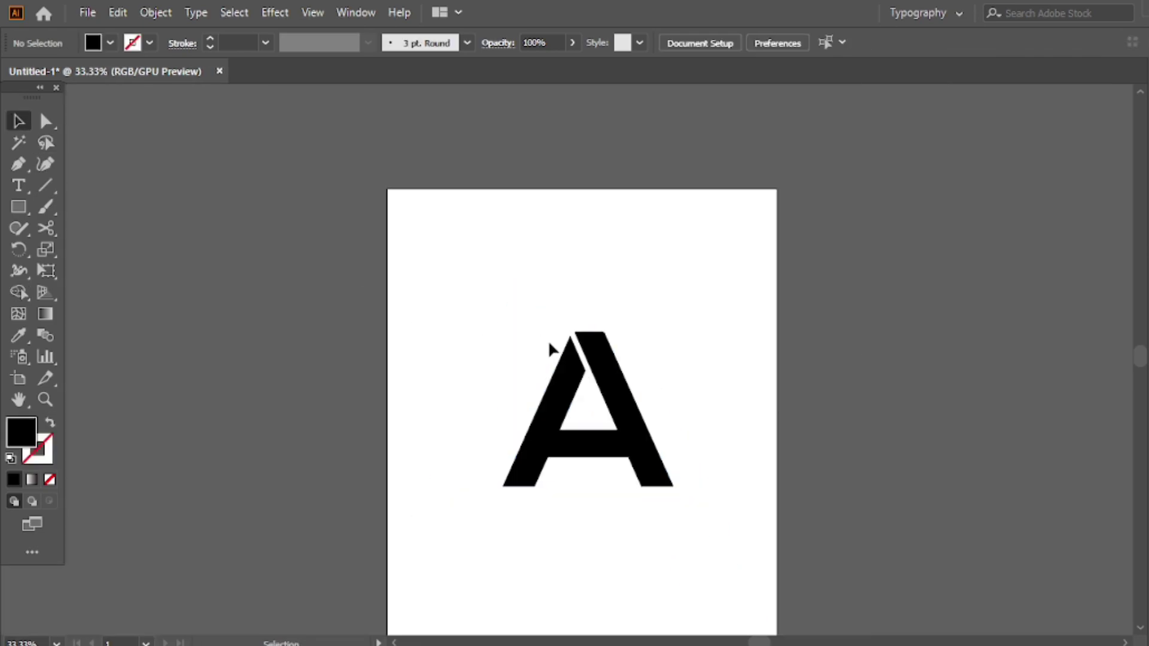
scroll(551, 348, "up", 1)
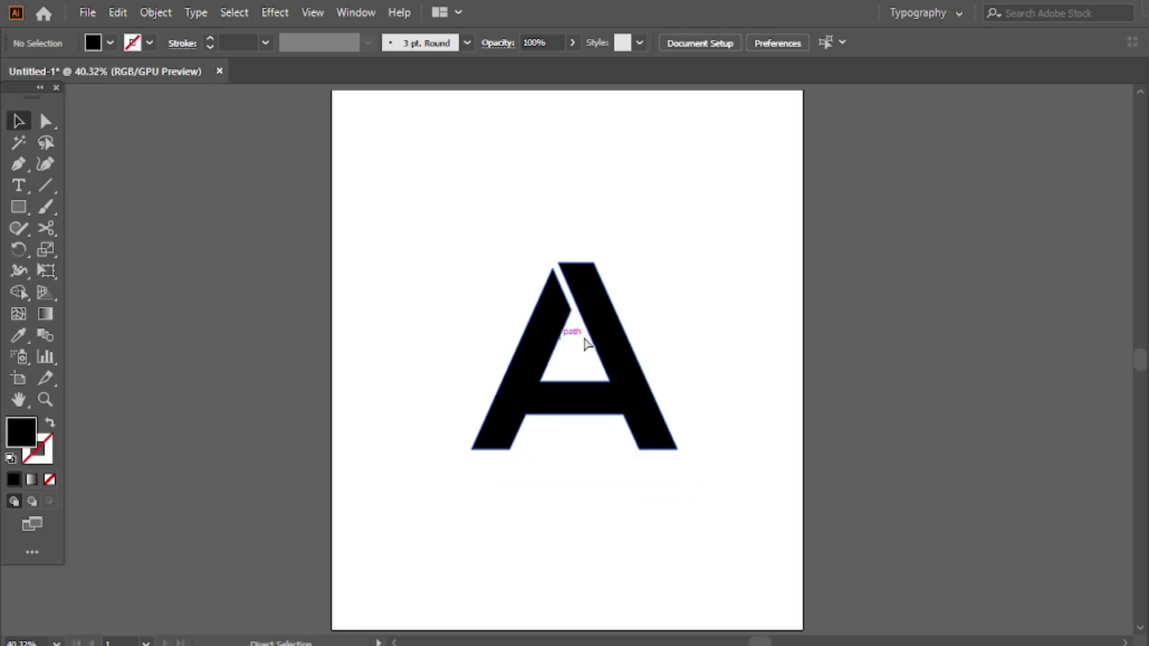
Extend the A's right leg above the letter by moving its two top anchor points up and left along the slope
key("a")
left_click(593, 263)
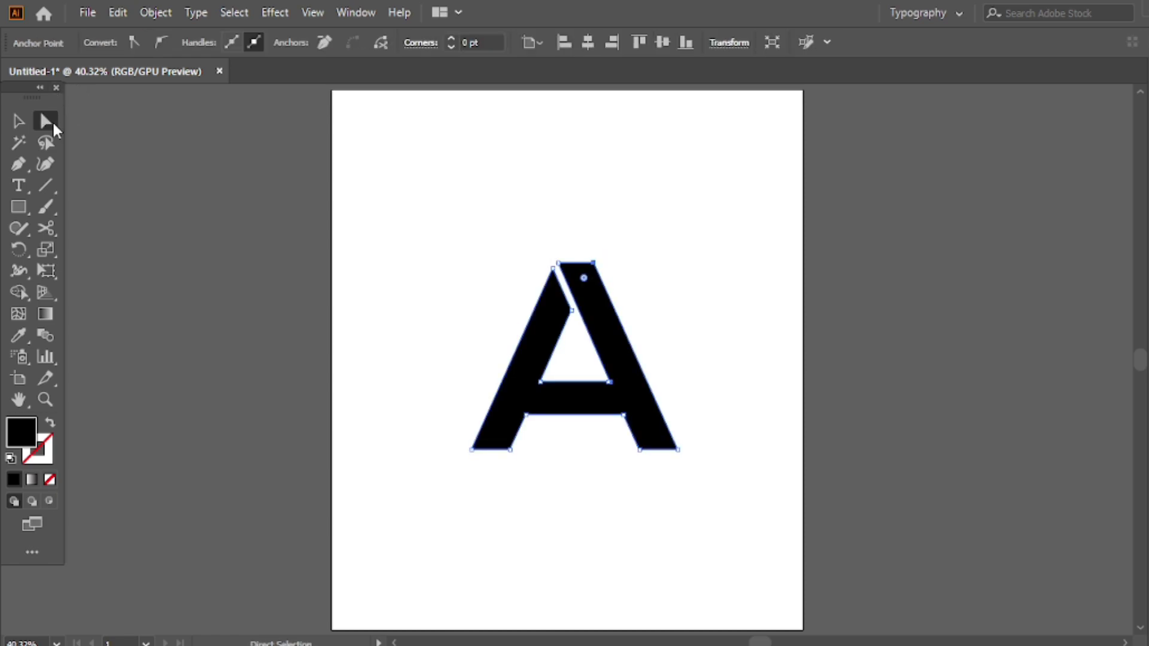
left_click(558, 262, "shift")
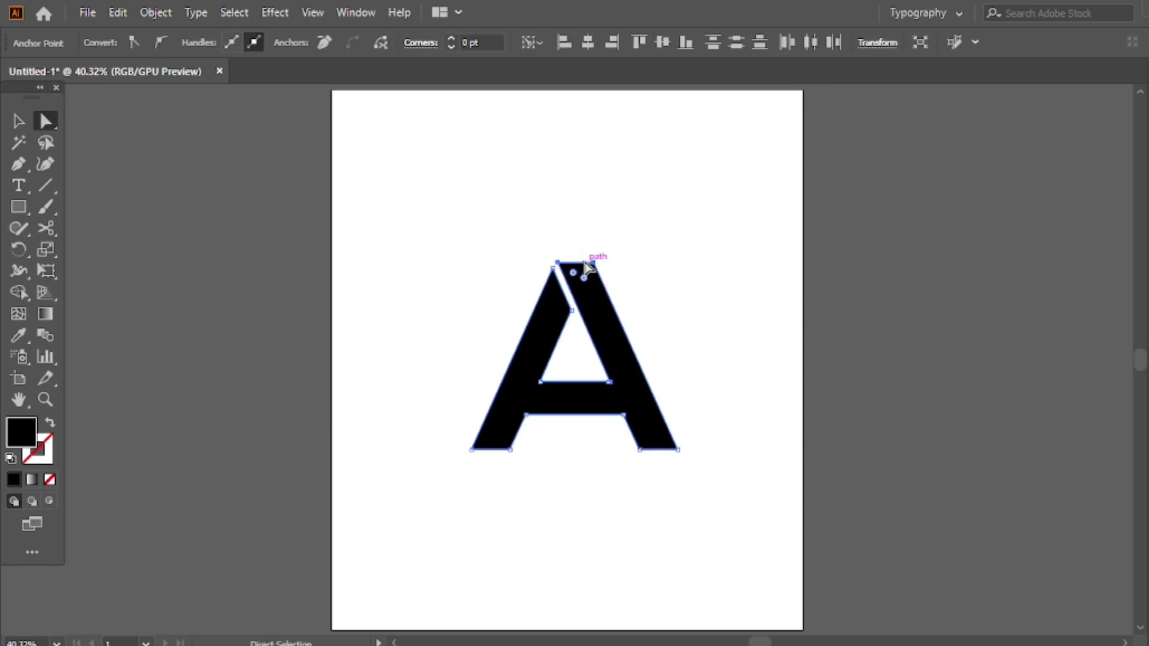
left_click_drag(593, 267, 568, 199)
left_click(637, 209)
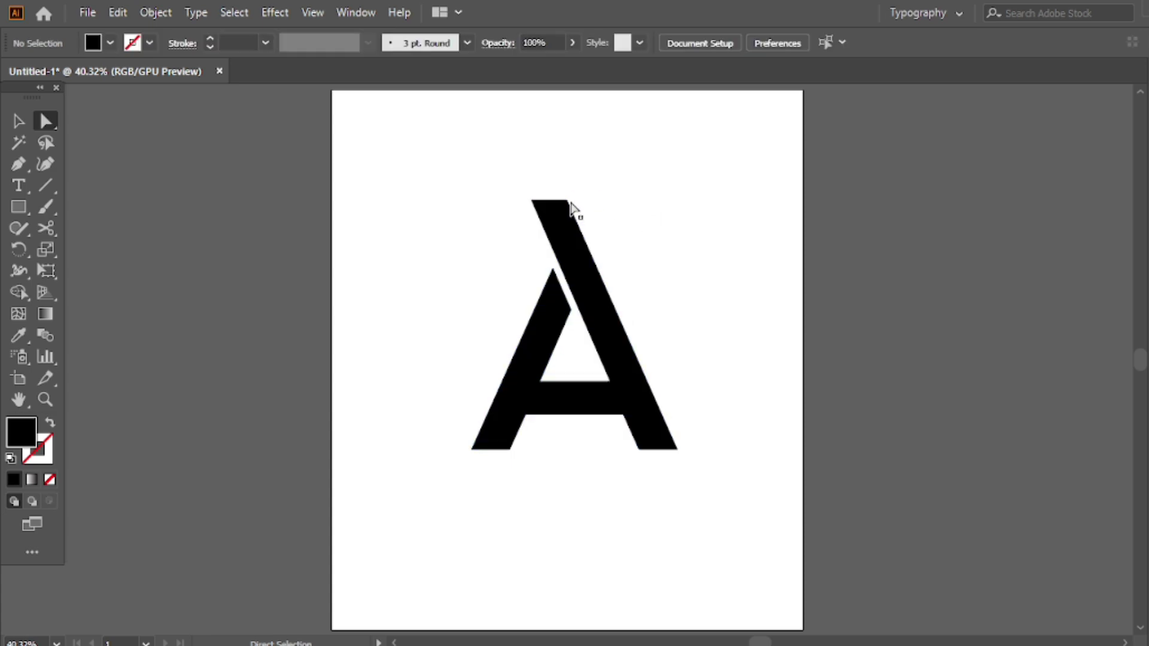
Shorten the extended right leg slightly by moving its two top anchor points back down along the slope
left_click(533, 201)
left_click(566, 200, "shift")
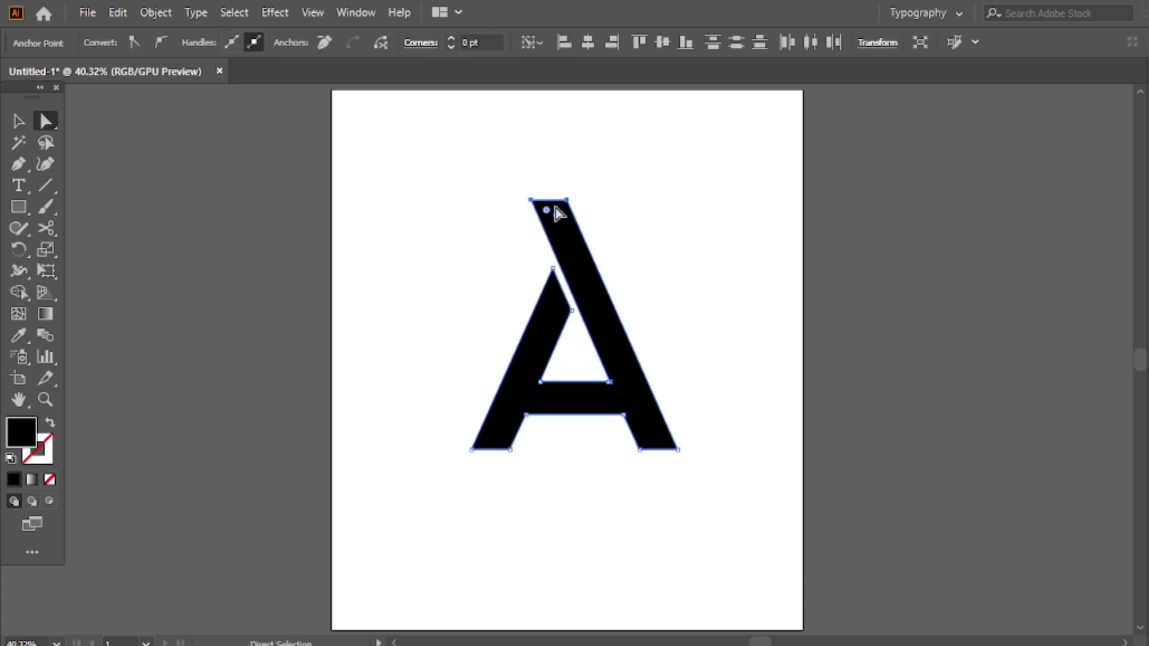
left_click_drag(567, 203, 575, 225)
left_click(626, 203)
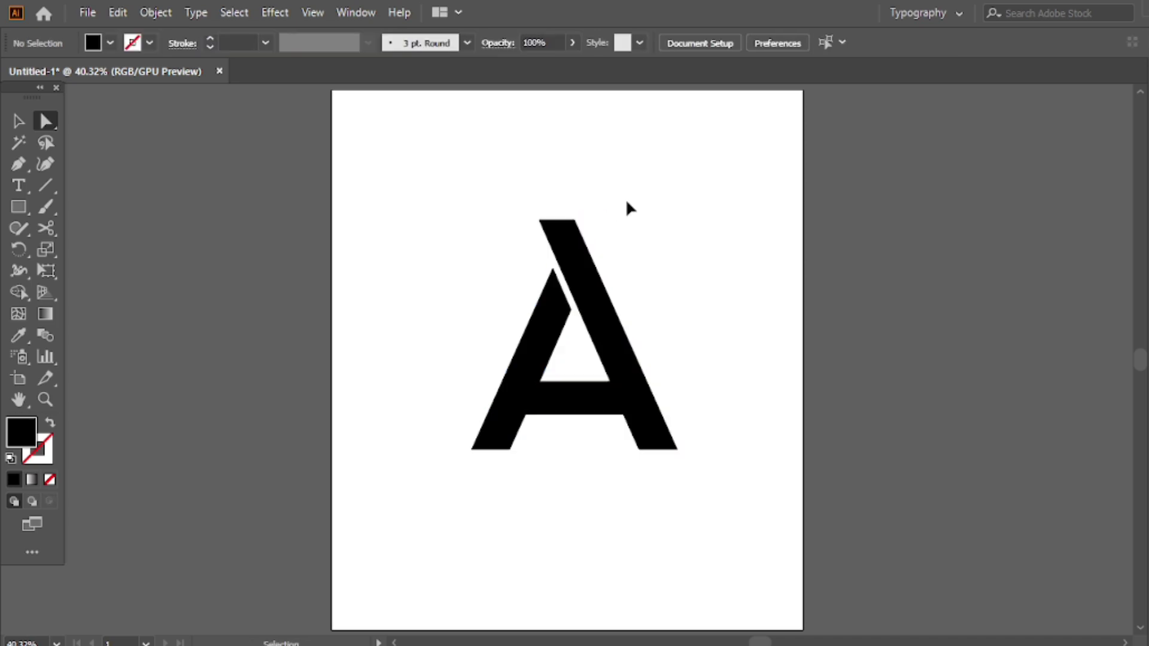
Start a Pen path at the upper-left corner of the A's extended right leg
left_click(26, 162)
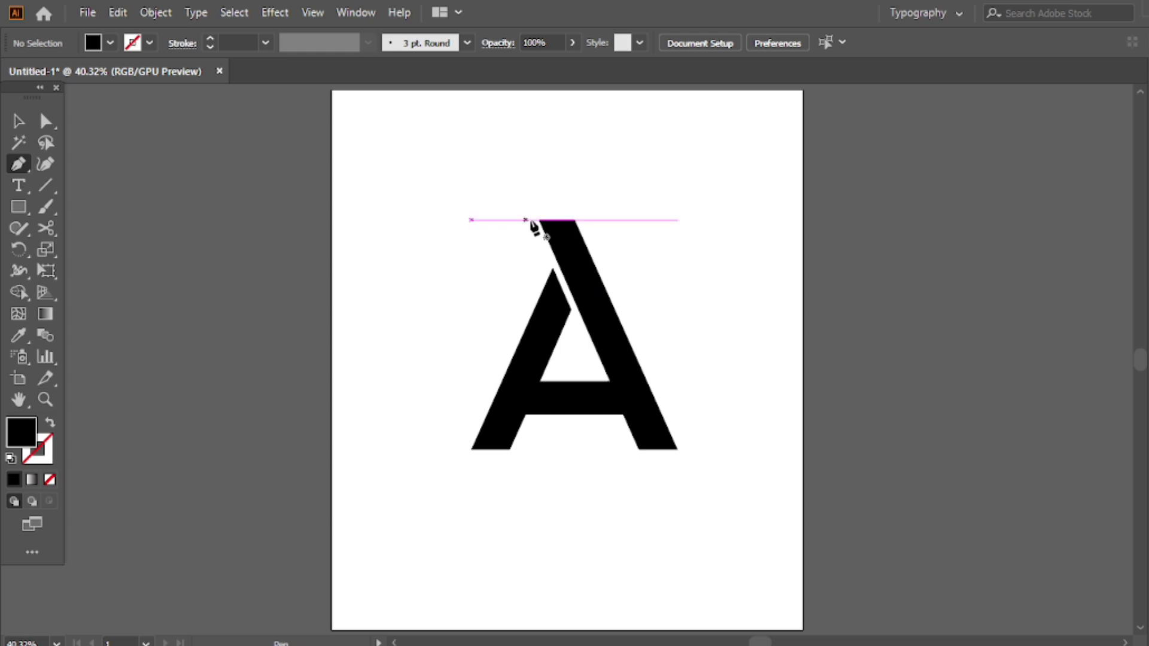
left_click(540, 220)
left_click(450, 220)
left_click_drag(451, 221, 673, 205)
left_click_drag(673, 203, 654, 226)
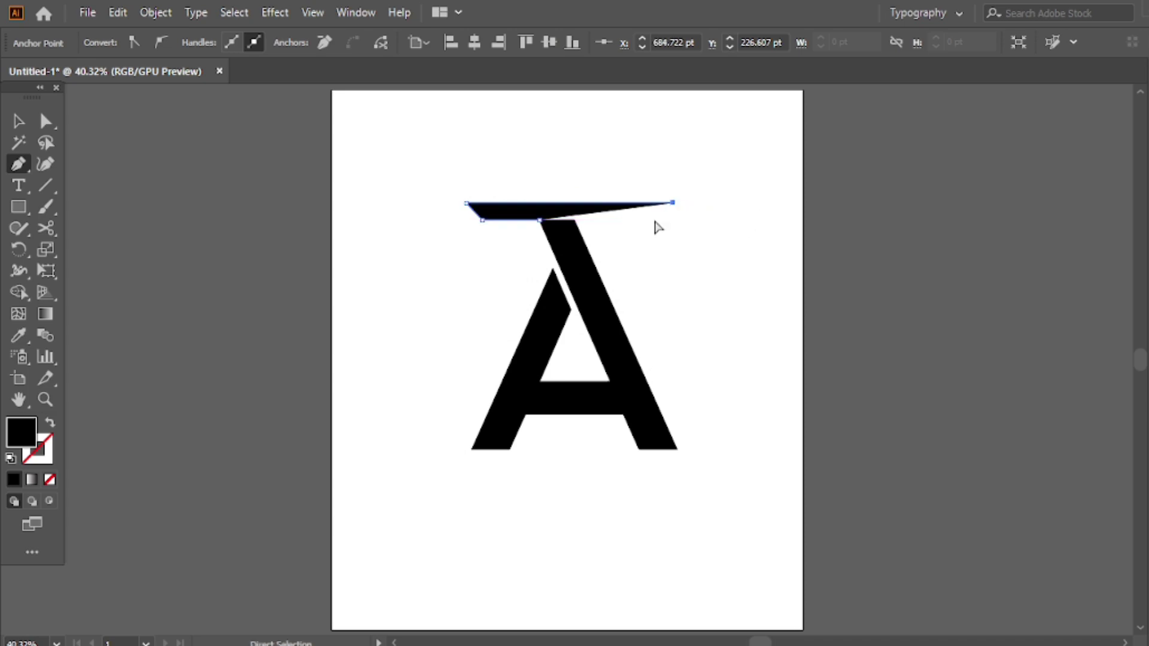
key("ctrl+z")
key("ctrl+z")
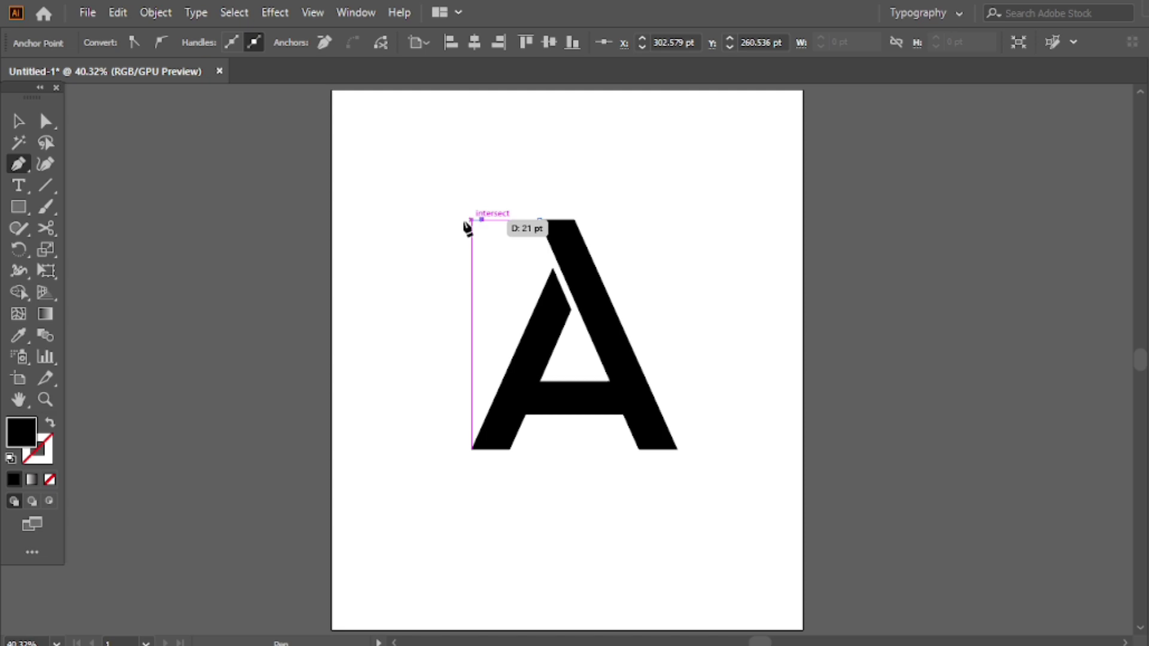
Complete the Pen path as a closed bar with slanted ends across the top of the extended leg, its lower edge level with the leg's top
left_click(466, 220)
left_click(446, 203)
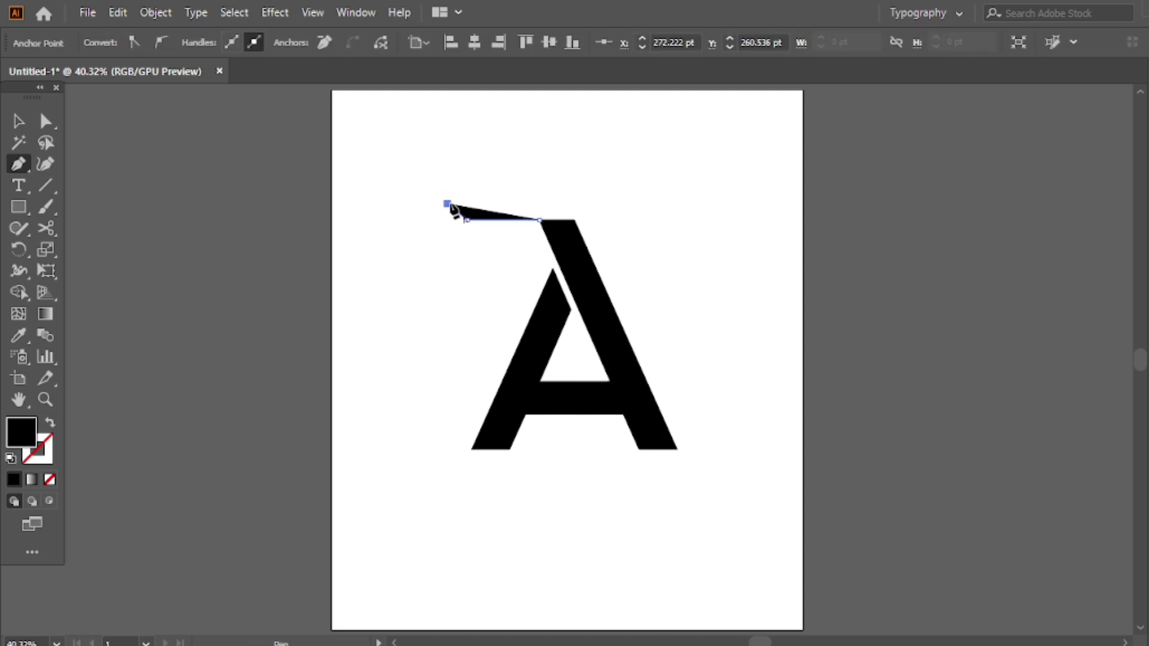
left_click(645, 190)
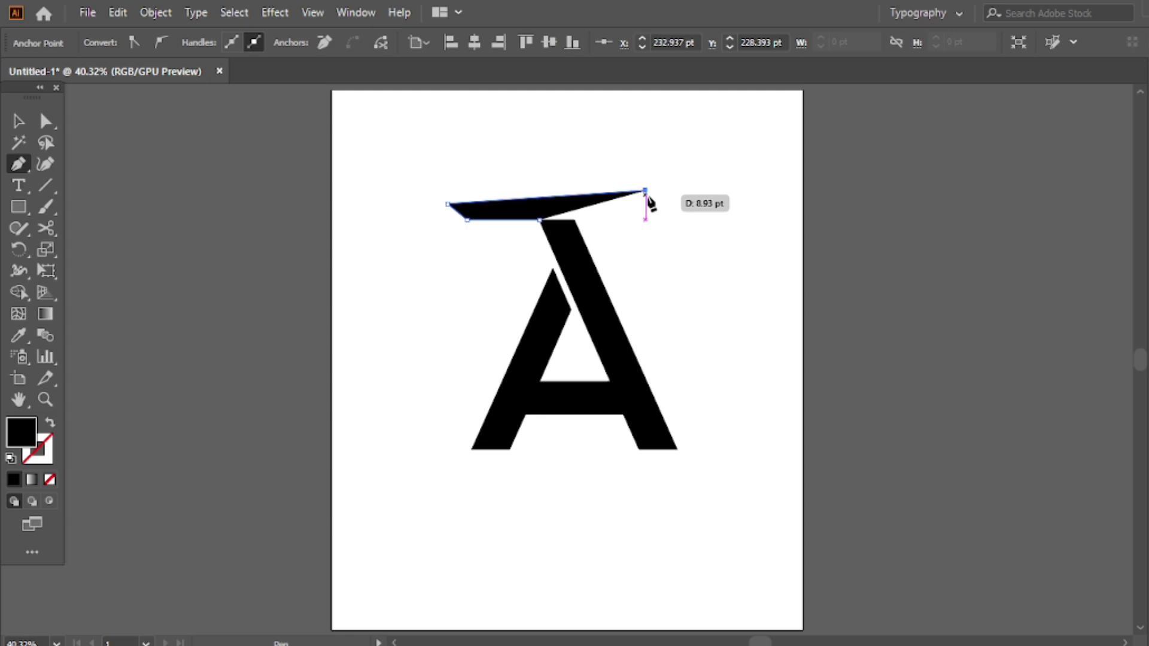
left_click(627, 220)
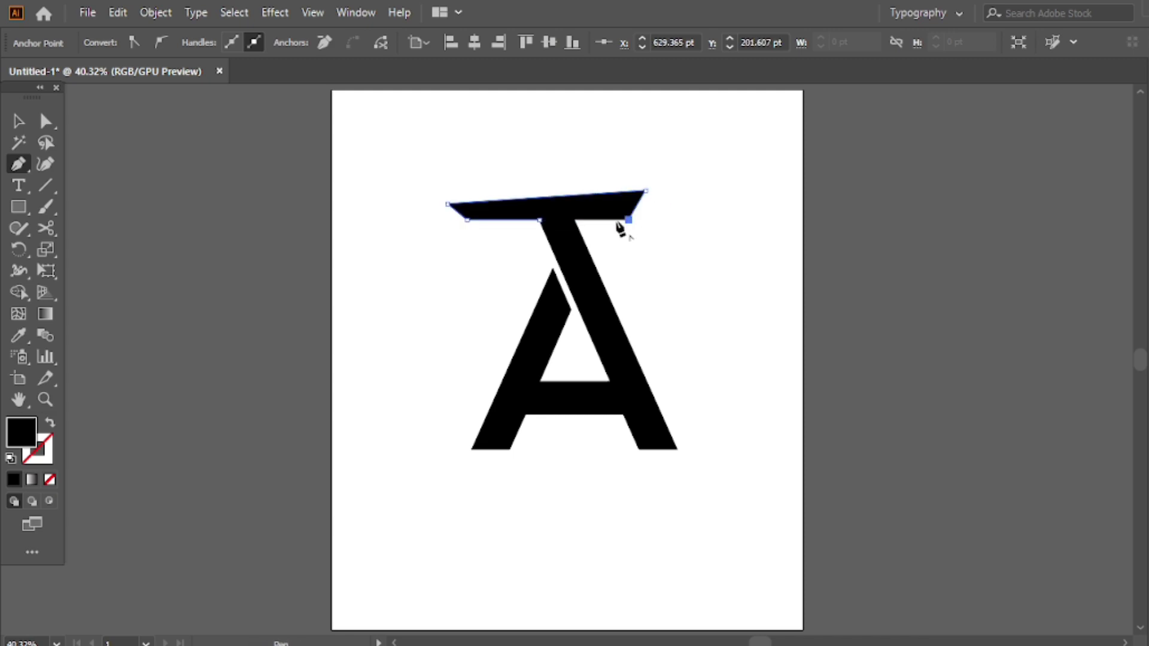
left_click(539, 220)
Adjust the bar's anchor points so its top edge is horizontal and both ends slant inward toward the bottom
key("a")
mouse_move(447, 204)
left_mouse_down()
mouse_move(456, 190)
mouse_move(441, 190)
left_mouse_up()
left_click(620, 162)
left_click(646, 162)
left_click(571, 148)
left_click_drag(646, 190, 652, 190)
left_click(667, 176)
left_click_drag(580, 206, 559, 227)
left_click(666, 137)
left_click(623, 166)
left_click(584, 146)
Select the bar and the letter A and merge them into one shape with Shape Builder
key("v")
left_click(547, 250)
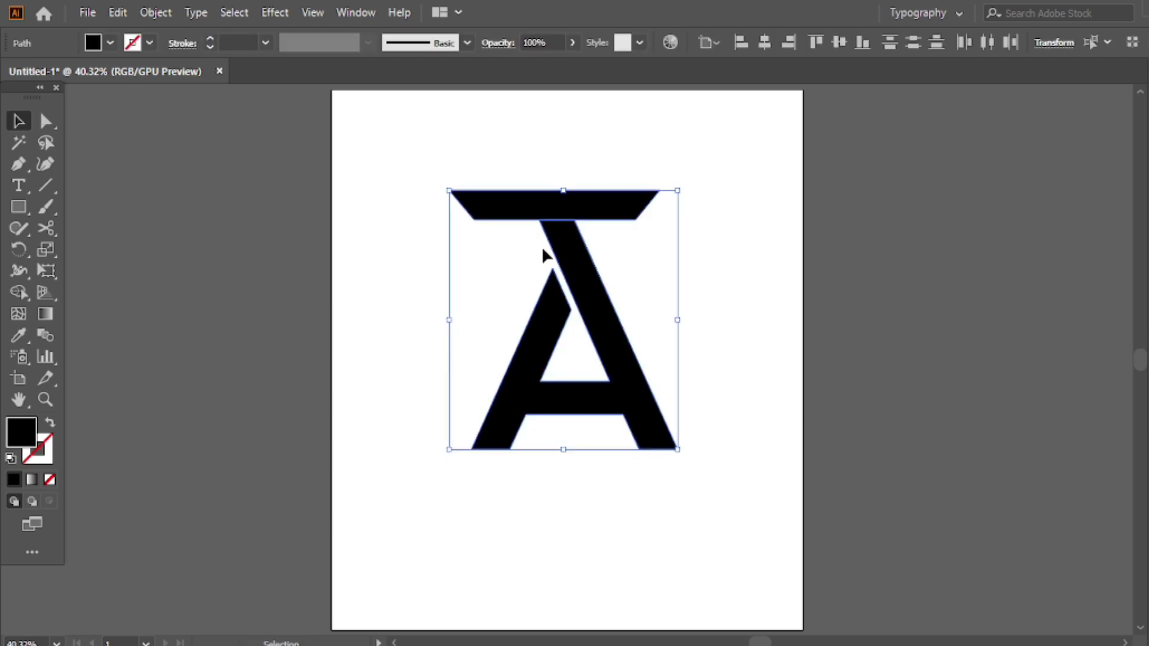
left_click(18, 291)
left_click(564, 211)
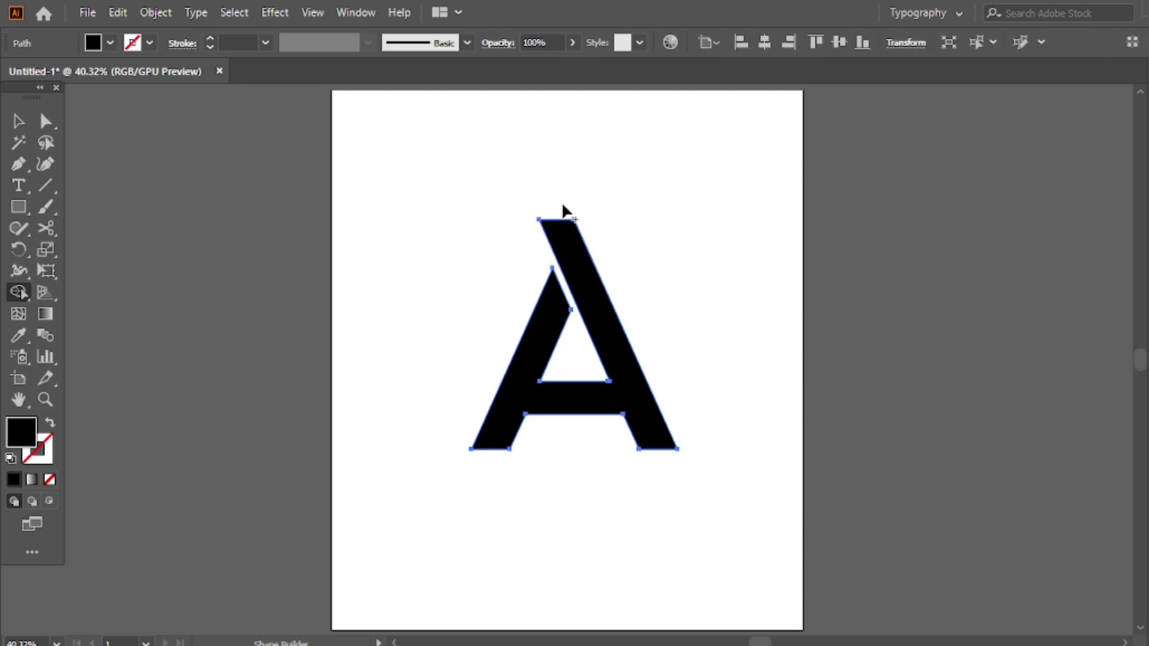
left_click_drag(562, 225, 564, 244)
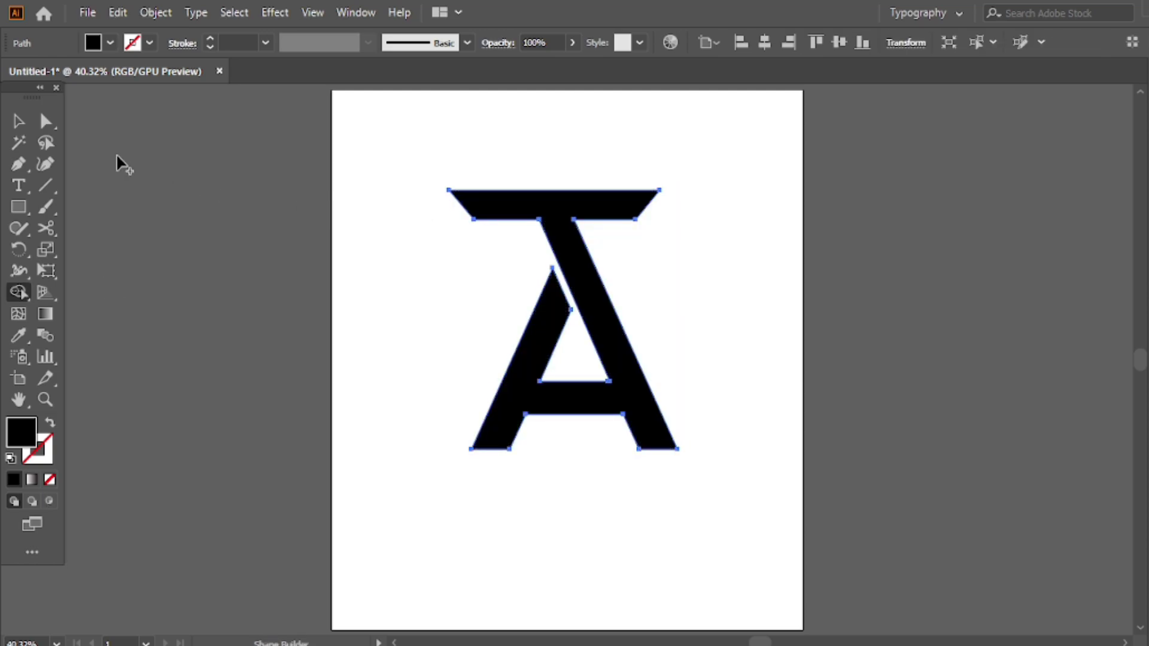
left_click(18, 121)
left_click(427, 245)
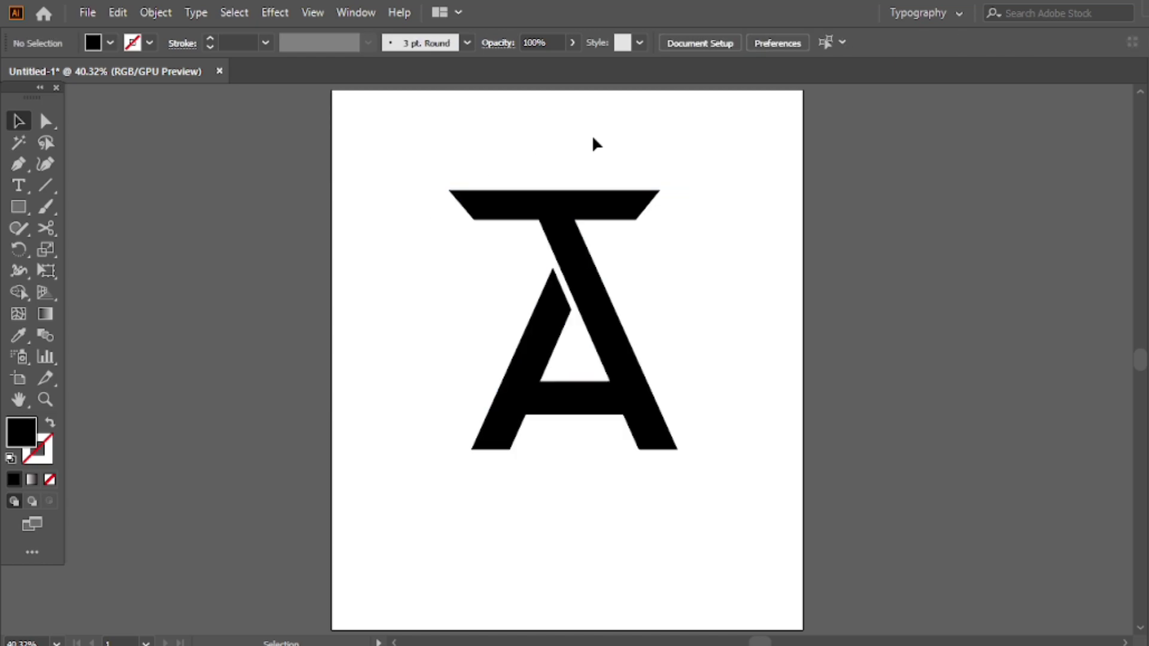
Move the merged logo down to about the middle of the artboard
left_click_drag(556, 208, 580, 259)
left_click(578, 191)
left_click(381, 290)
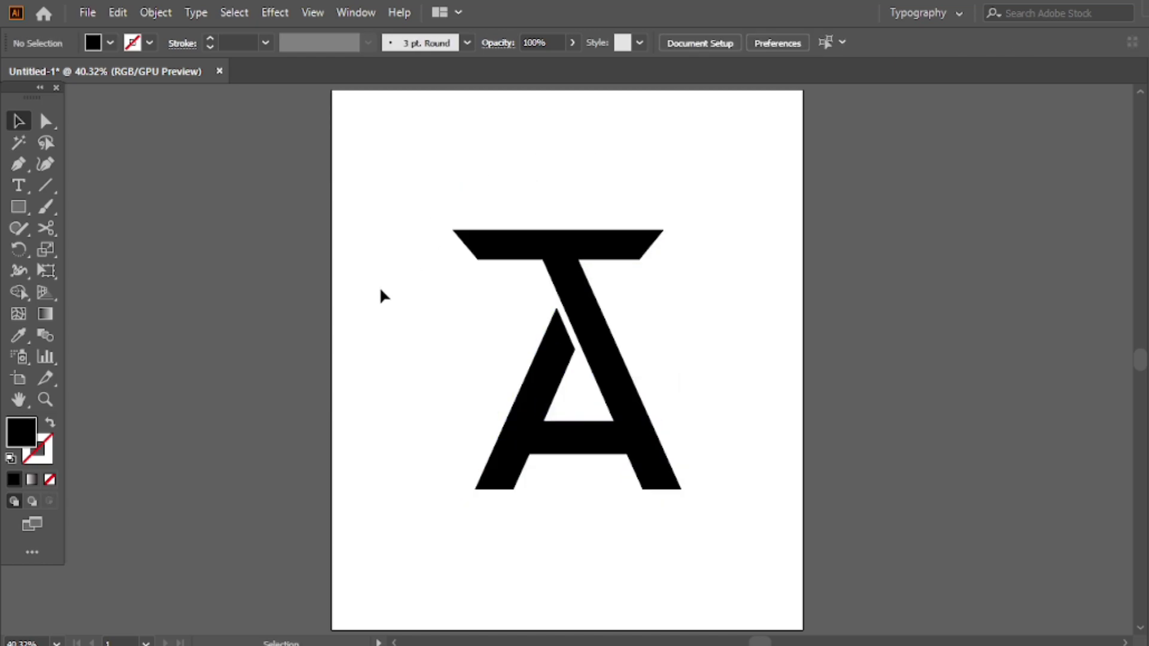
Draw curved Pen paths across the left leg up to the gap corner and across the right leg from its inner foot to its outer edge
left_click(19, 164)
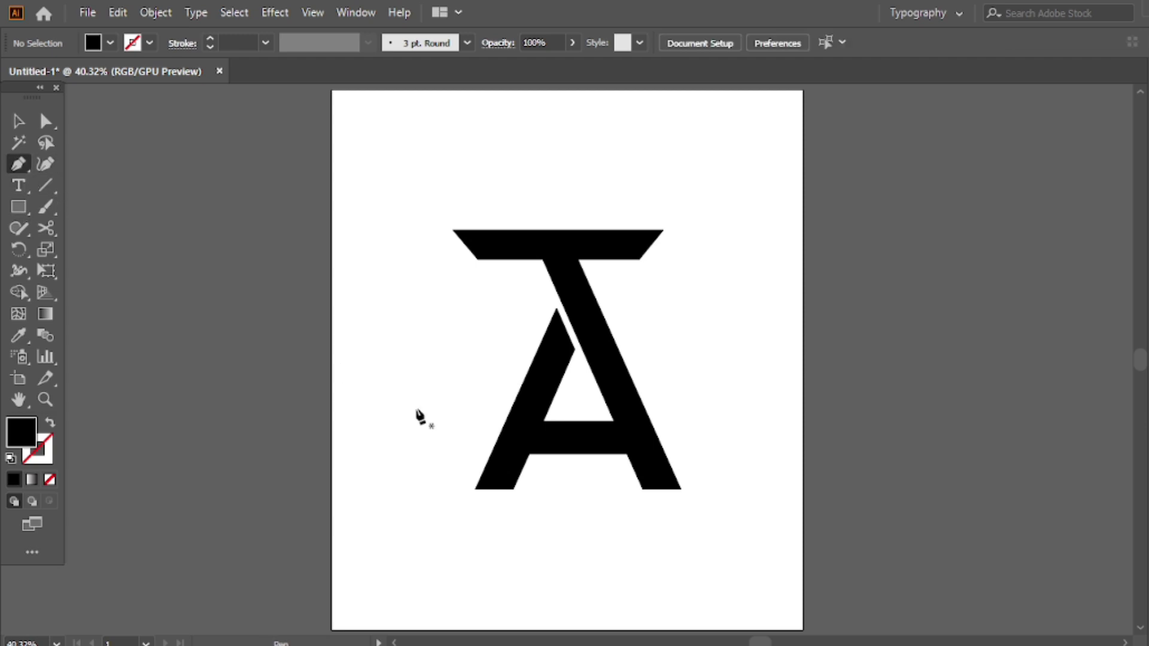
left_click(474, 489)
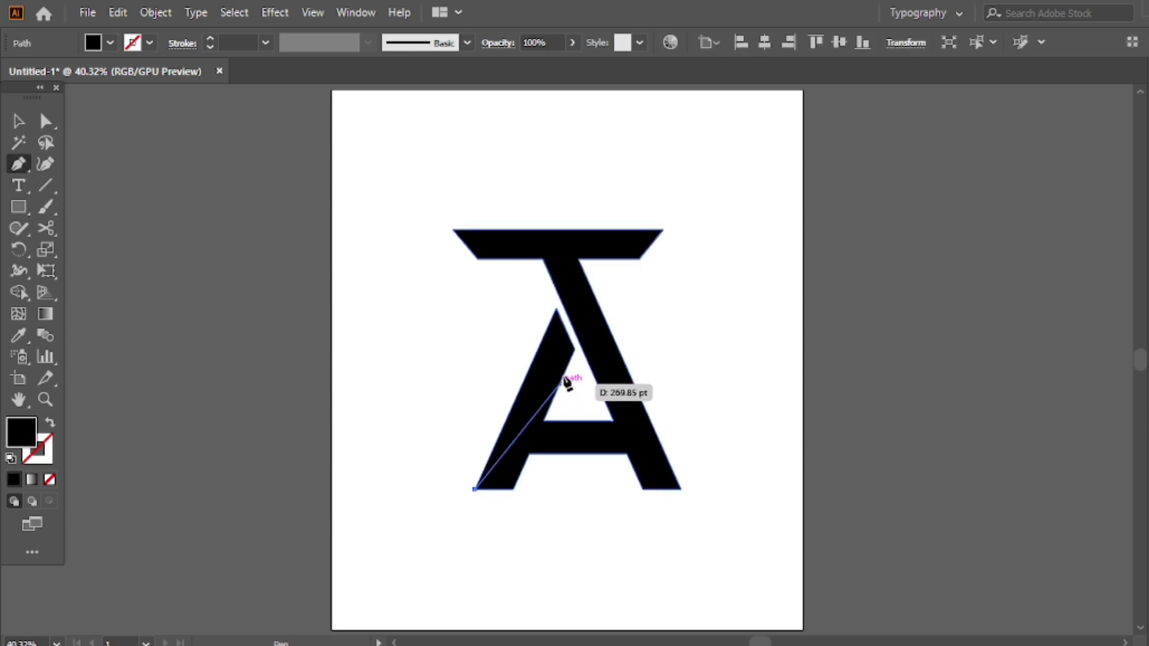
left_click_drag(575, 350, 644, 302)
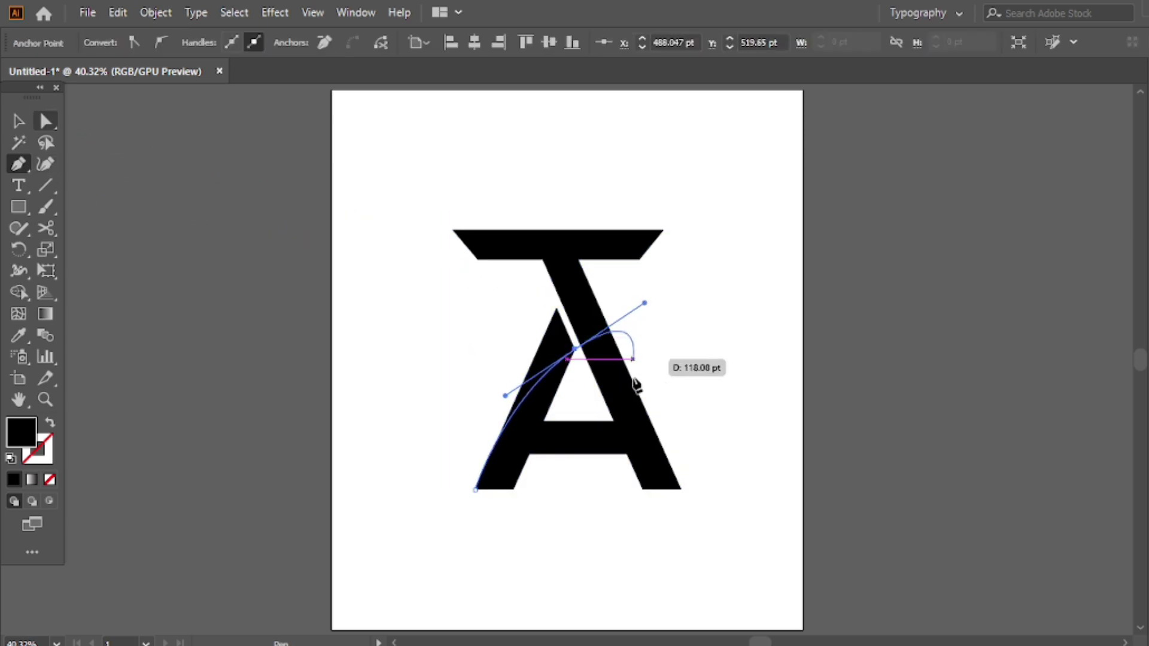
left_click_drag(643, 491, 558, 226)
Select the whole logo with the curved paths and divide both legs into separate pieces with Shape Builder
left_click(18, 121)
left_click_drag(420, 186, 681, 514)
left_click(17, 291)
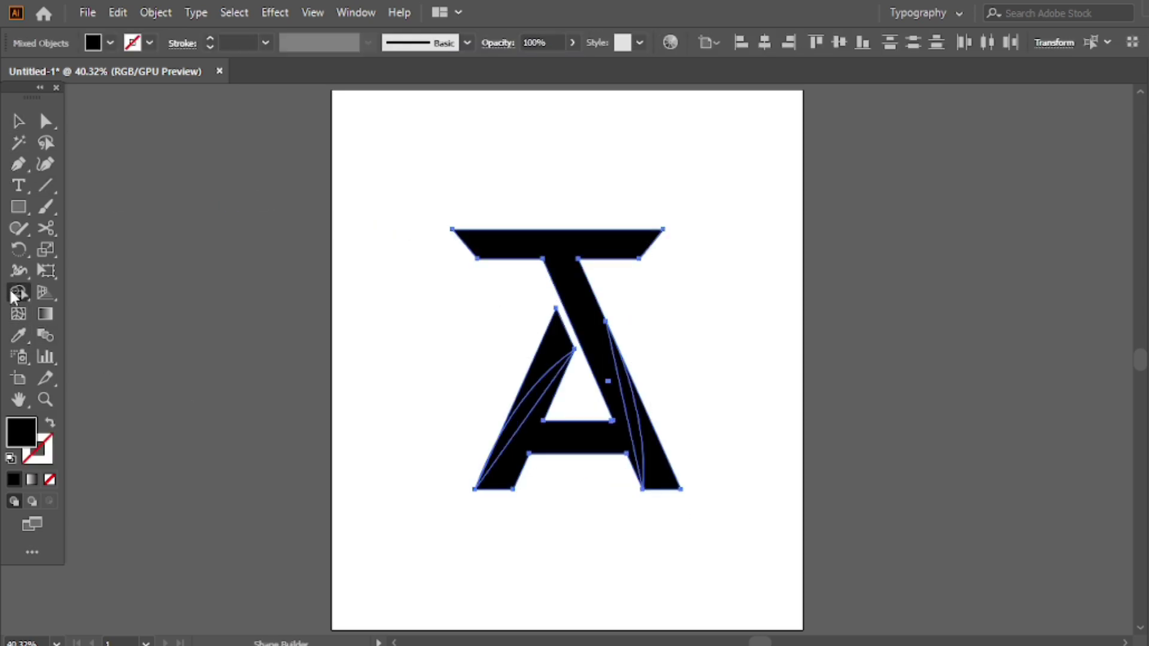
left_click(522, 455)
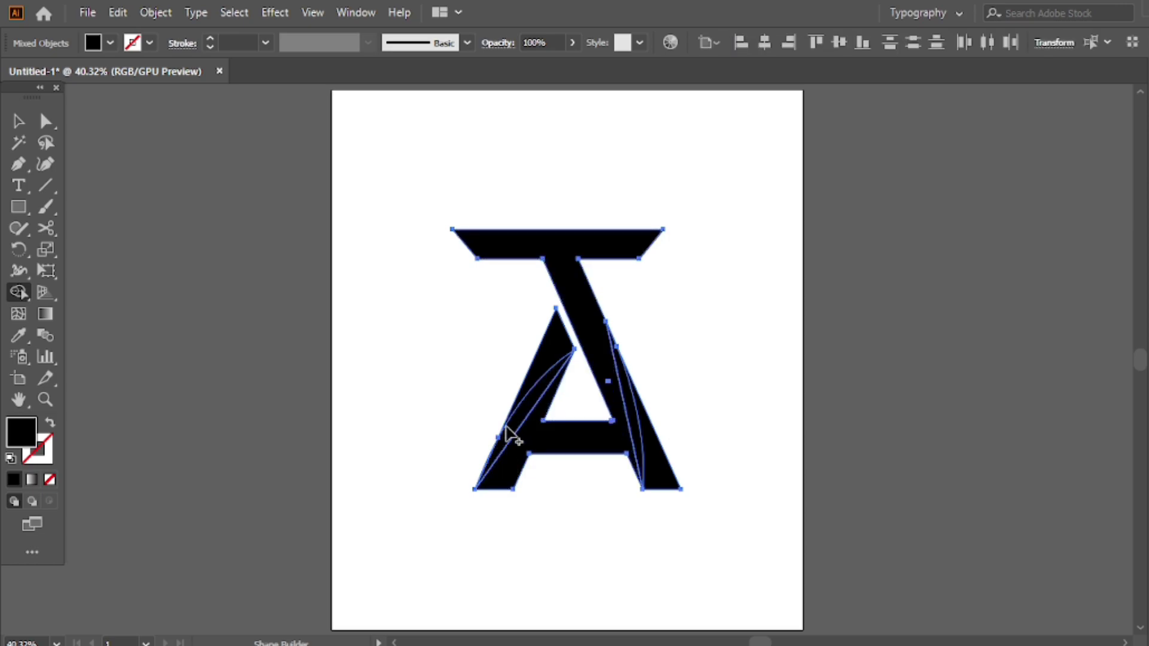
left_click(528, 389)
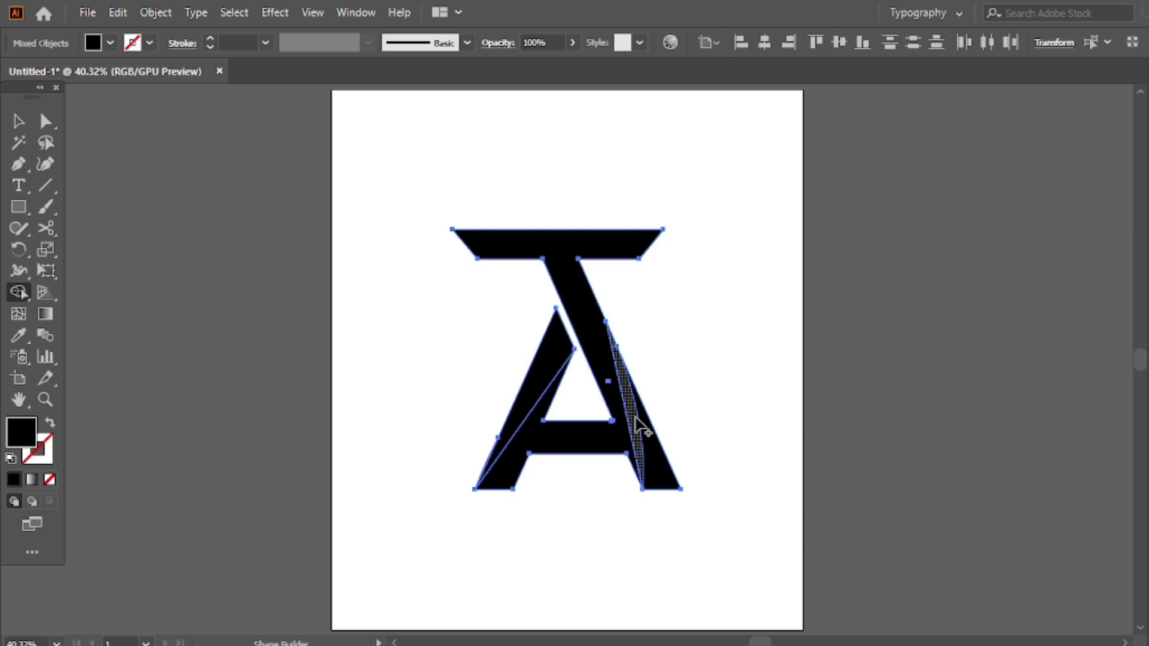
left_click(658, 459)
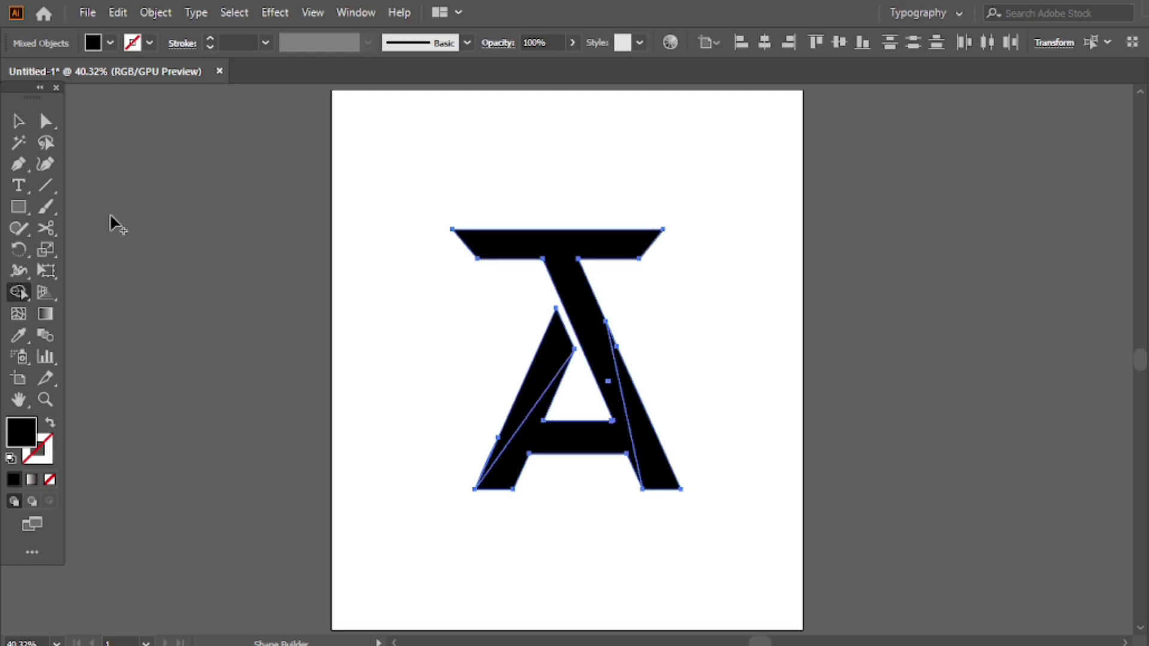
left_click(11, 123)
left_click(354, 171)
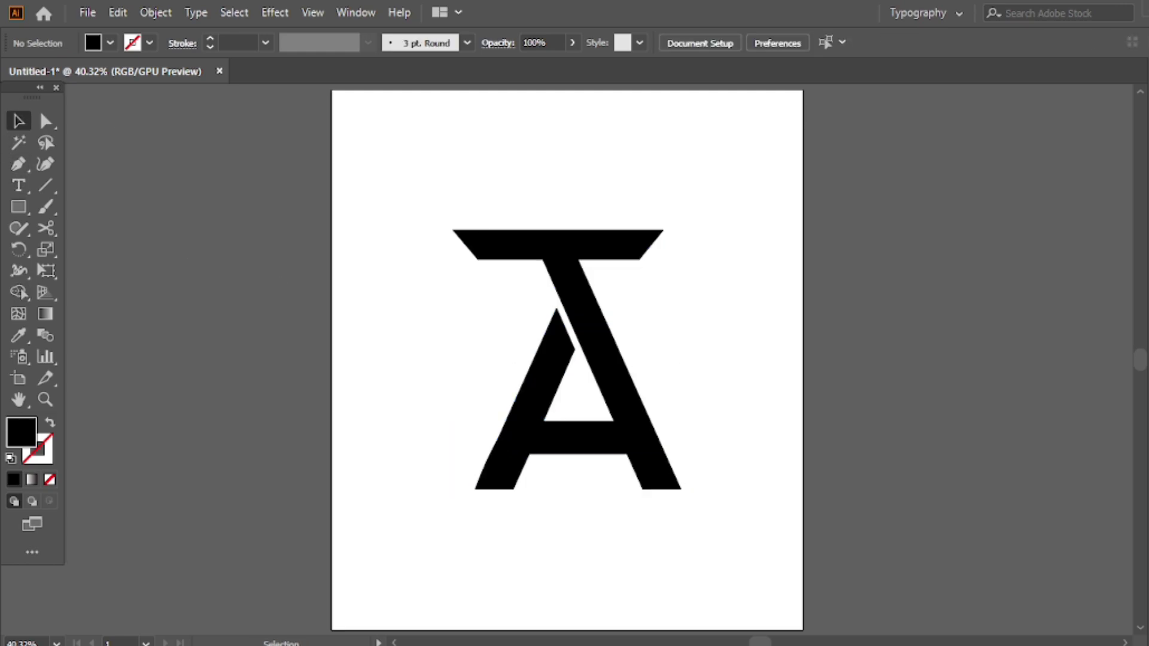
Select all logo pieces and apply a linear gradient fill with black stops at both ends
left_click_drag(483, 376, 483, 377)
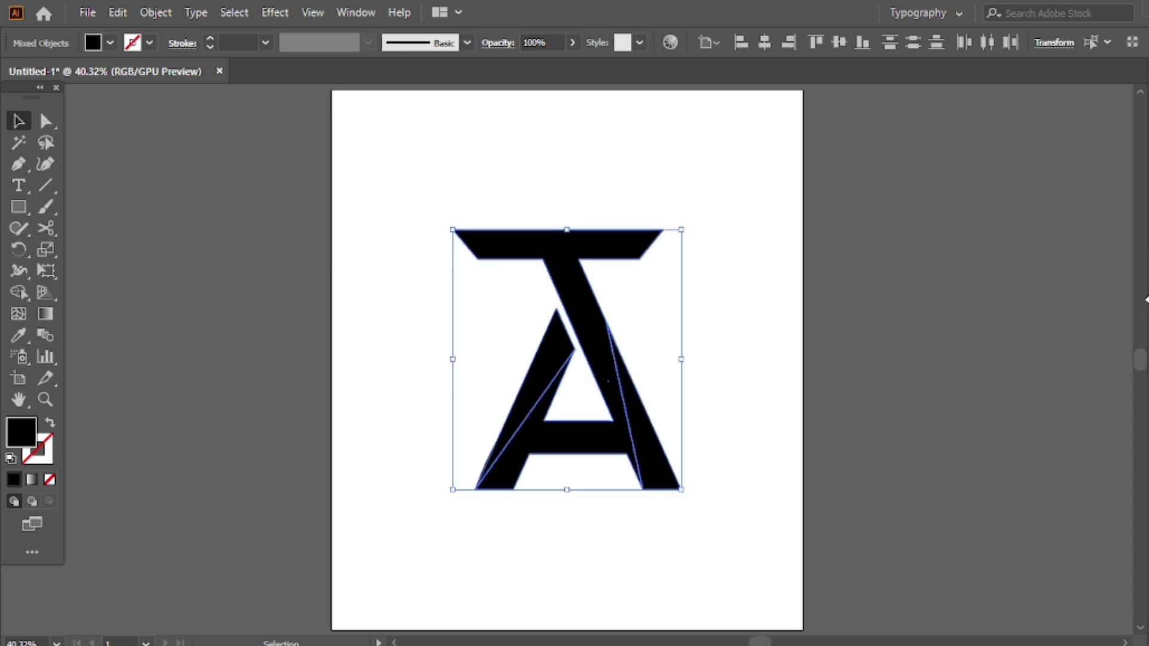
key("ctrl+F9")
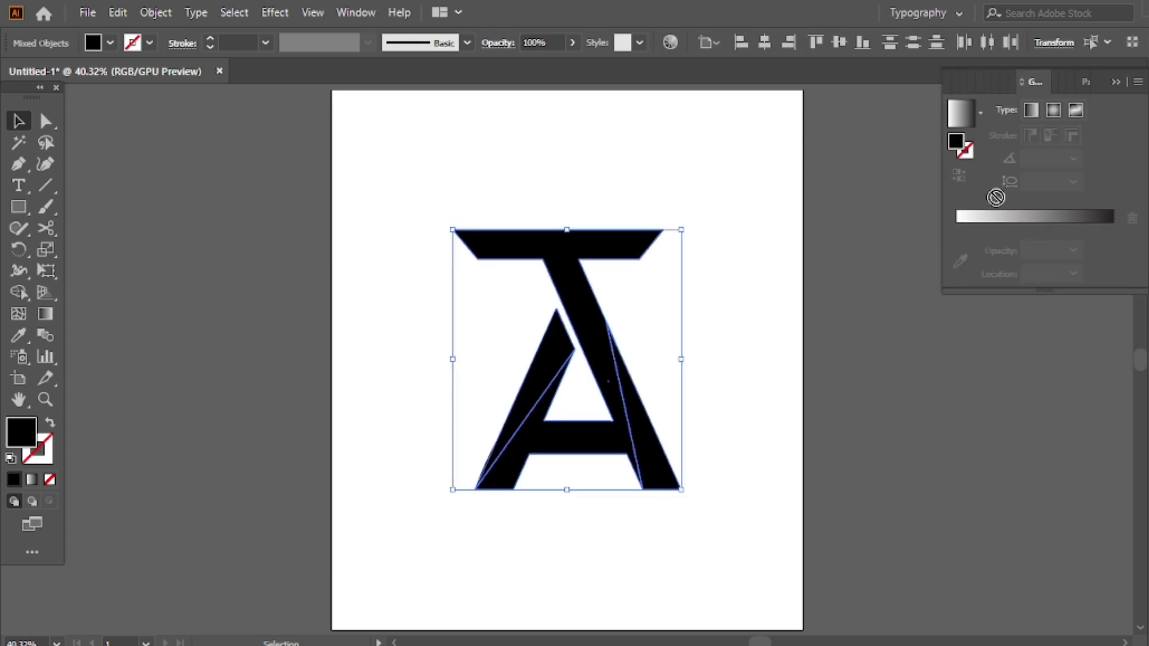
left_click(1031, 228)
left_click_drag(957, 227, 975, 254)
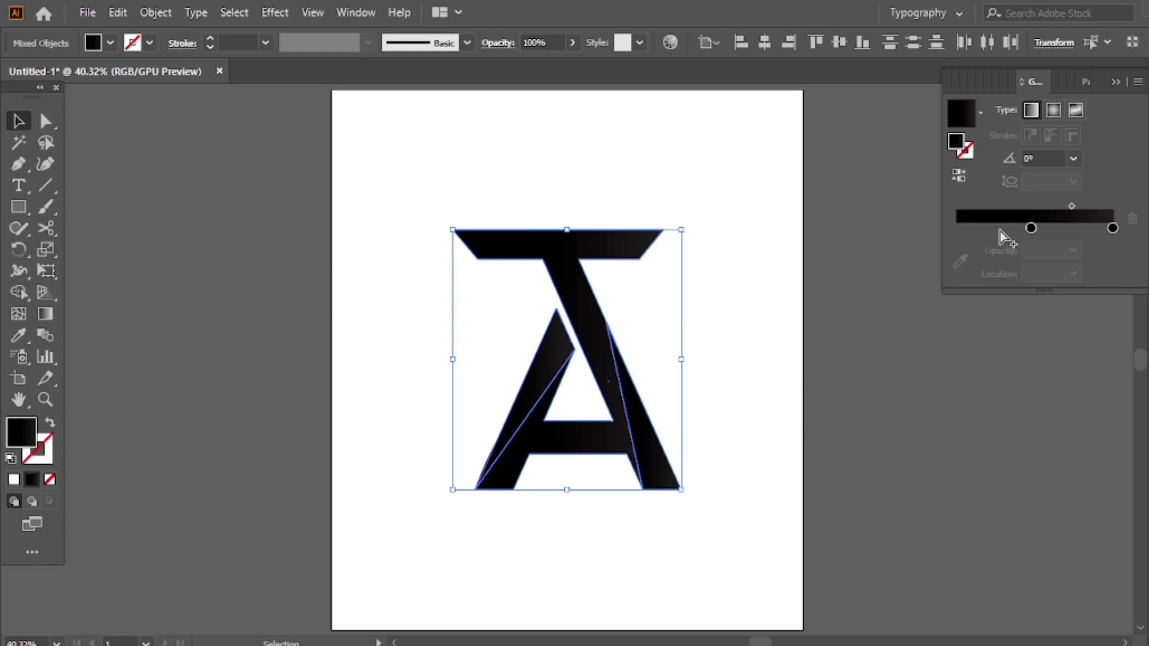
left_click_drag(1030, 228, 955, 228)
Add a cyan colour stop from the swatches to the middle of the black gradient
left_click(981, 82)
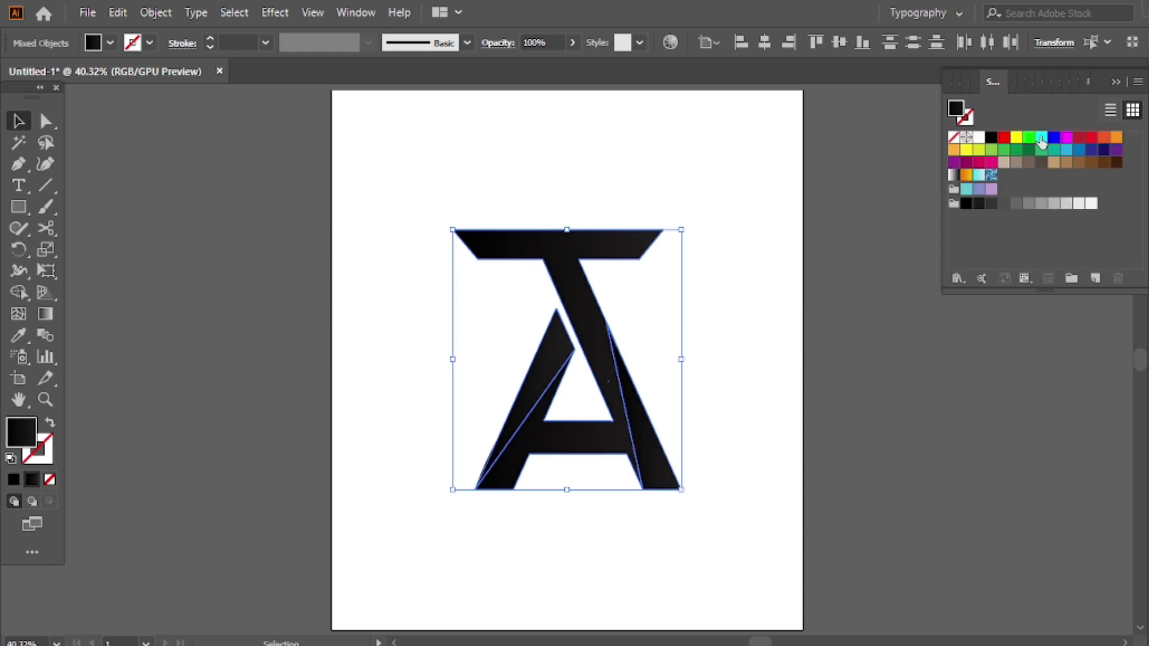
left_click(1038, 120)
key("ctrl+F9")
left_click(1033, 228)
left_click_drag(1033, 228, 1037, 230)
left_click(1116, 81)
Redirect the gradients of the separate leg pieces, running nearly vertically on the right piece and diagonally along the left one
left_click(672, 422)
left_click(642, 451)
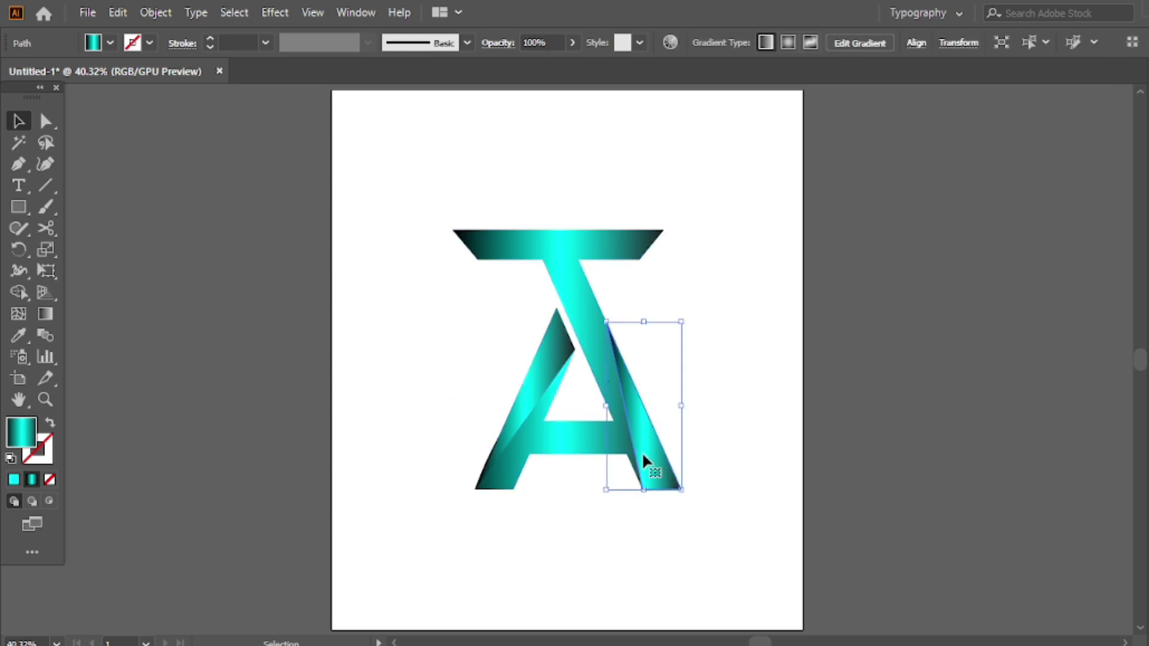
key("g")
mouse_move(659, 506)
left_mouse_down()
mouse_move(650, 328)
mouse_move(629, 290)
left_mouse_up()
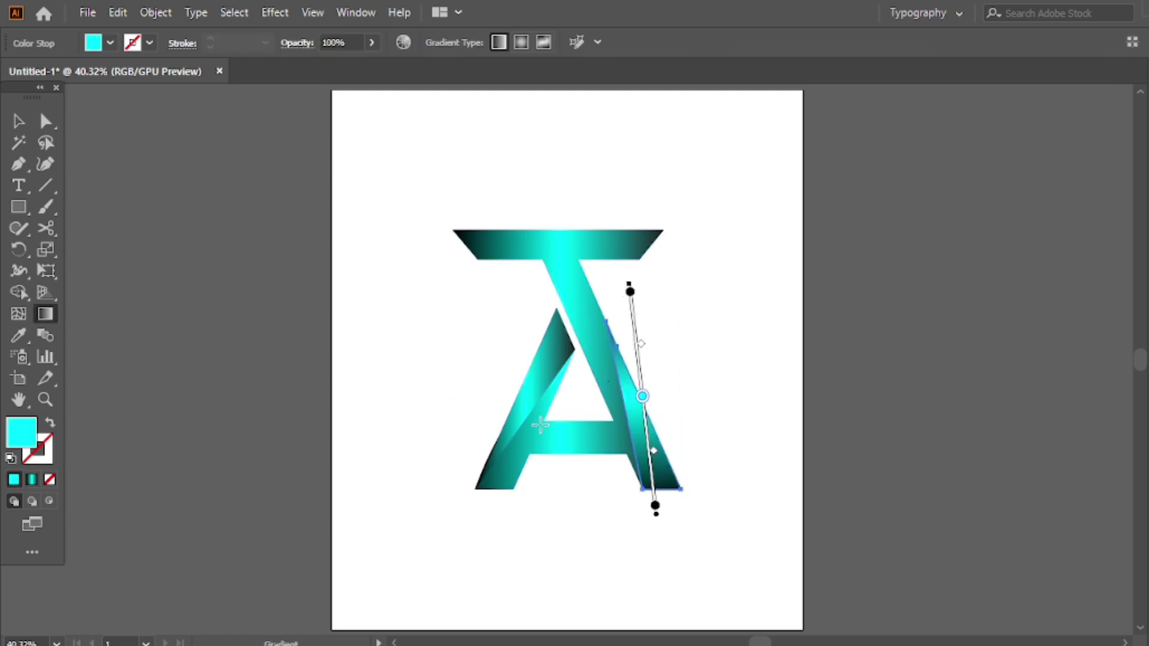
left_click(526, 383, "ctrl")
left_click_drag(570, 322, 429, 529)
Try a slanted gradient direction on the main body with the top bar
key("ctrl+a")
left_click_drag(568, 208, 622, 187)
key("v")
key("ctrl+shift+a")
left_click(487, 466)
left_click(752, 303)
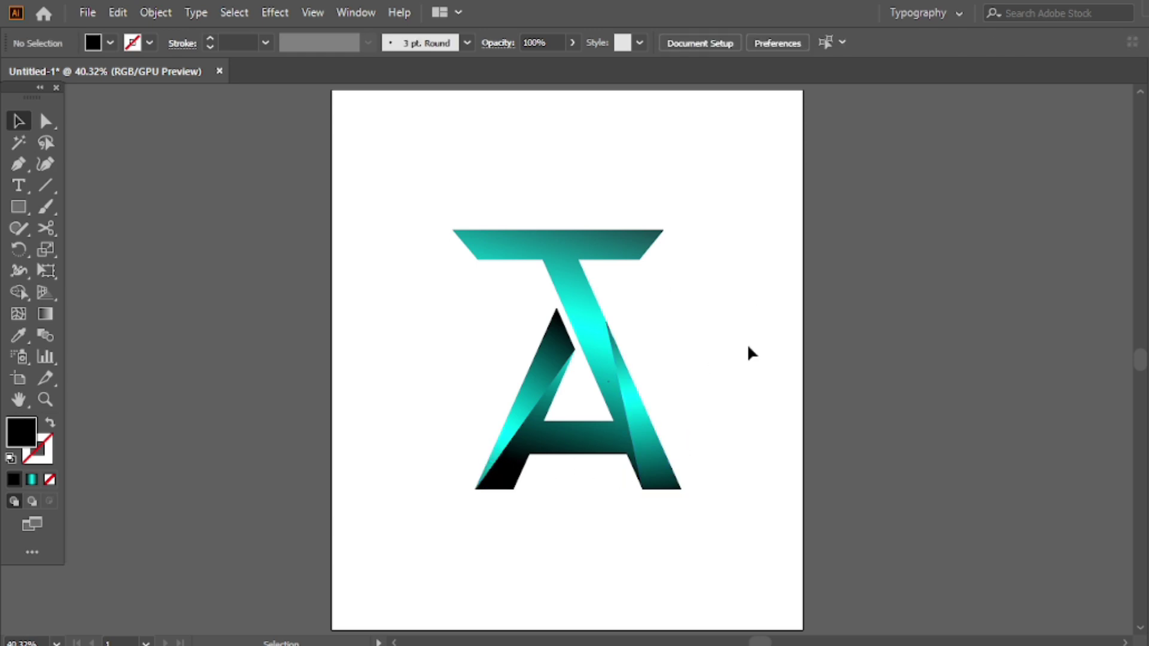
Redirect the main body's gradient diagonally, from below the left foot up past the right end of the top bar
key("ctrl+a")
key("g")
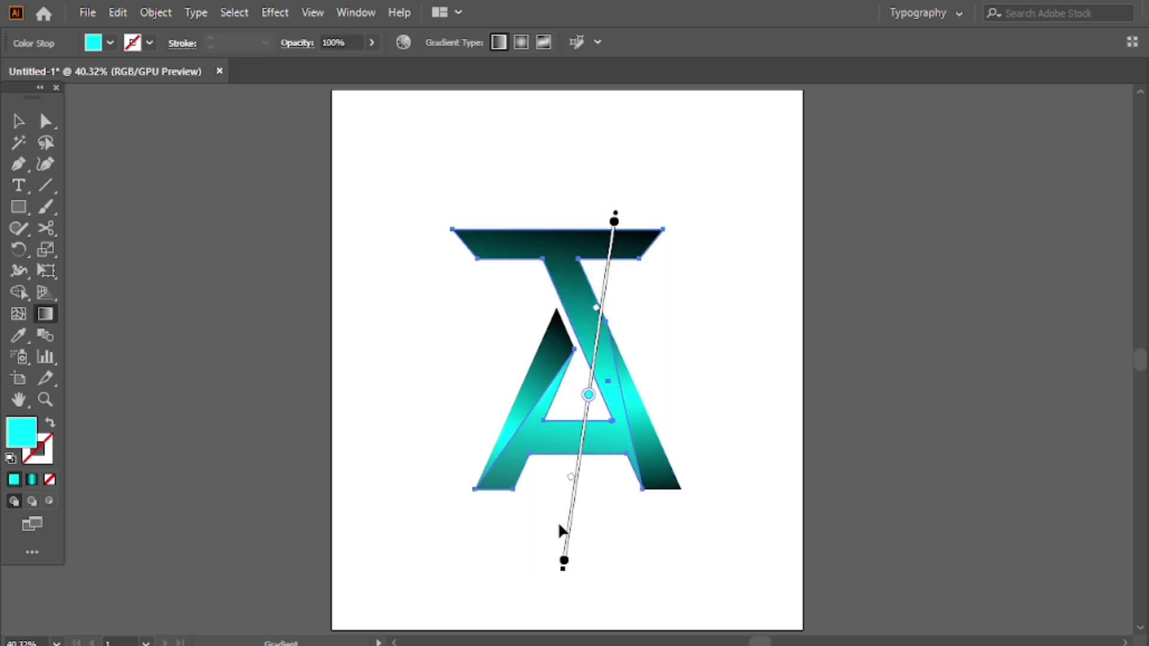
left_click_drag(490, 423, 674, 281)
key("v")
left_click(674, 271)
left_click(616, 293)
key("g")
left_click_drag(491, 423, 389, 547)
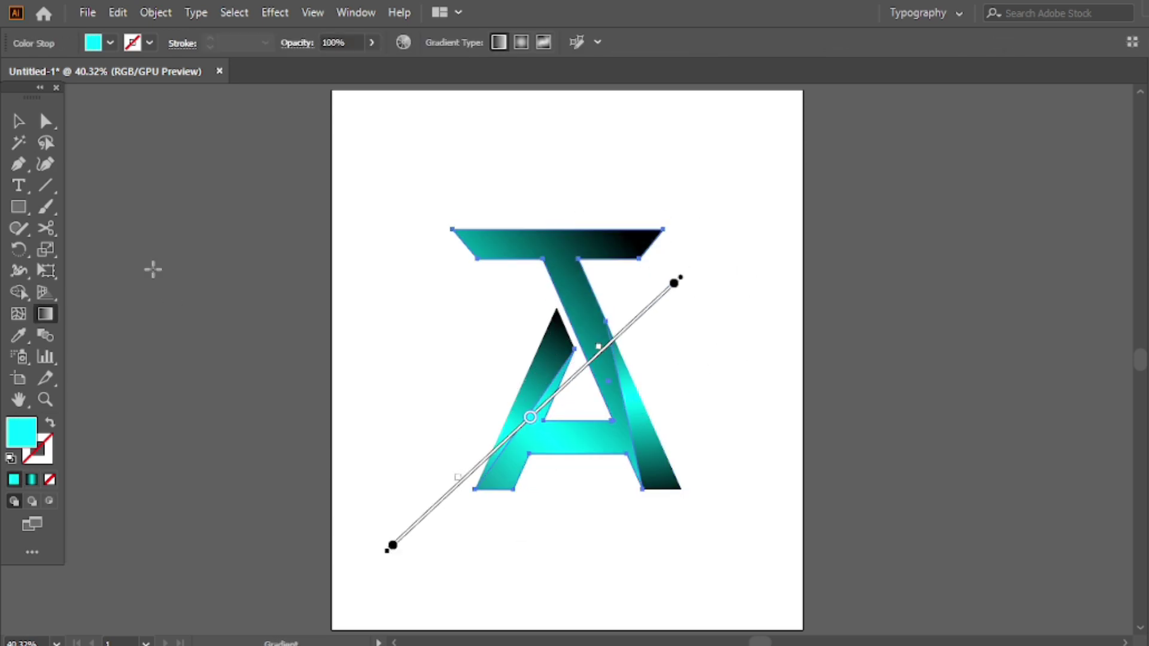